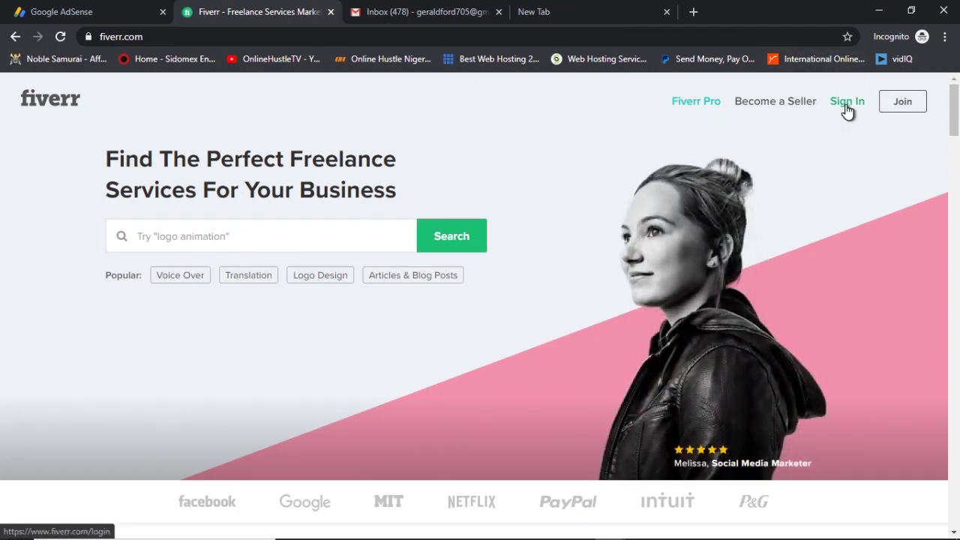
Start a Fiverr sign-up with the user's e-mail address and continue to the username step.
click(933, 390)
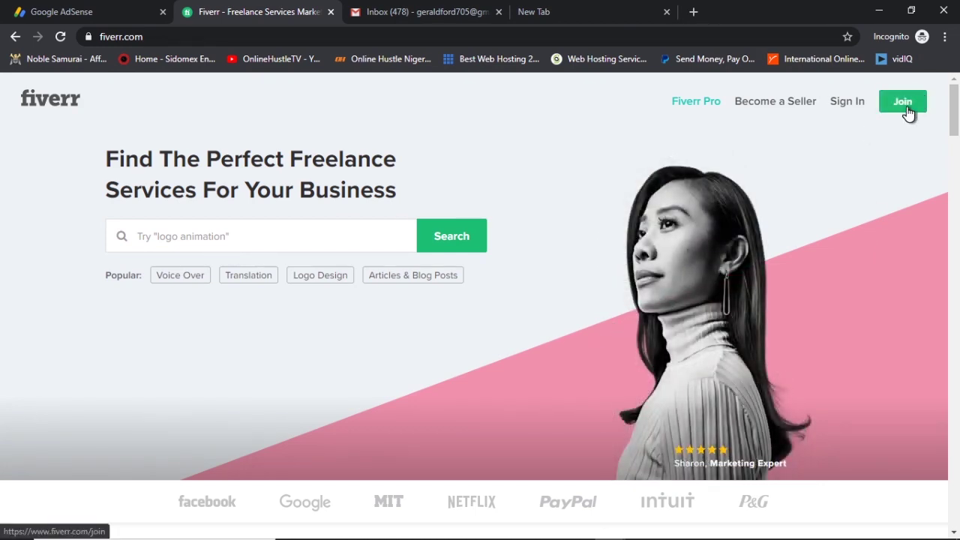
click(903, 103)
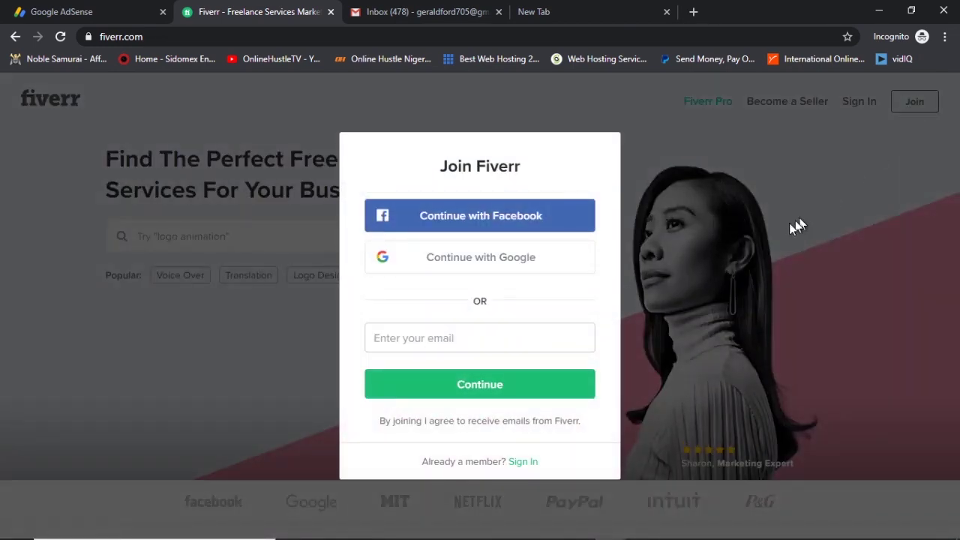
click(489, 336)
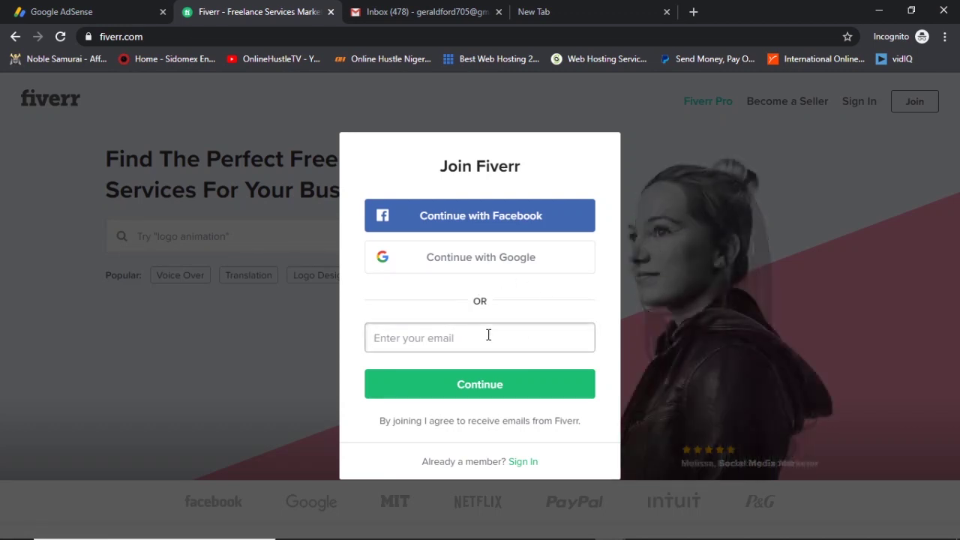
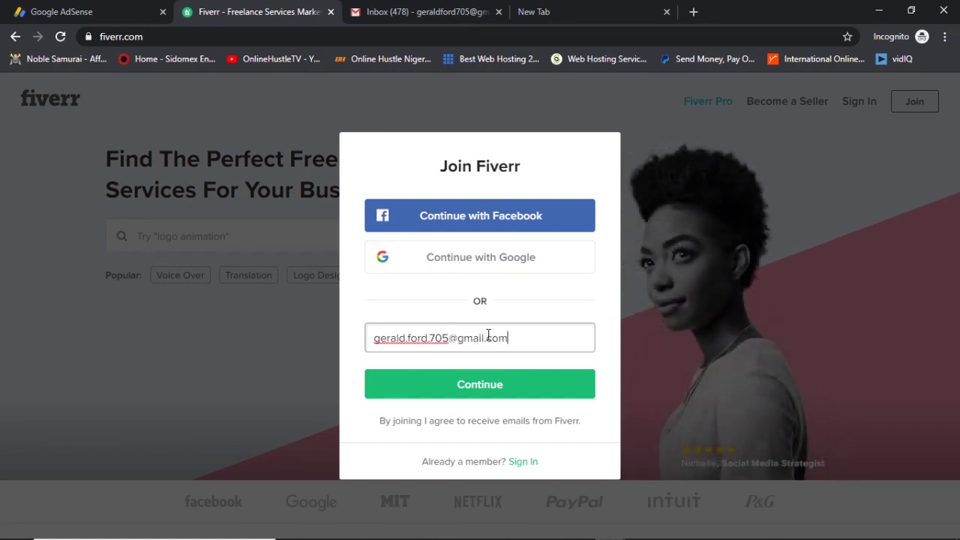
click(481, 391)
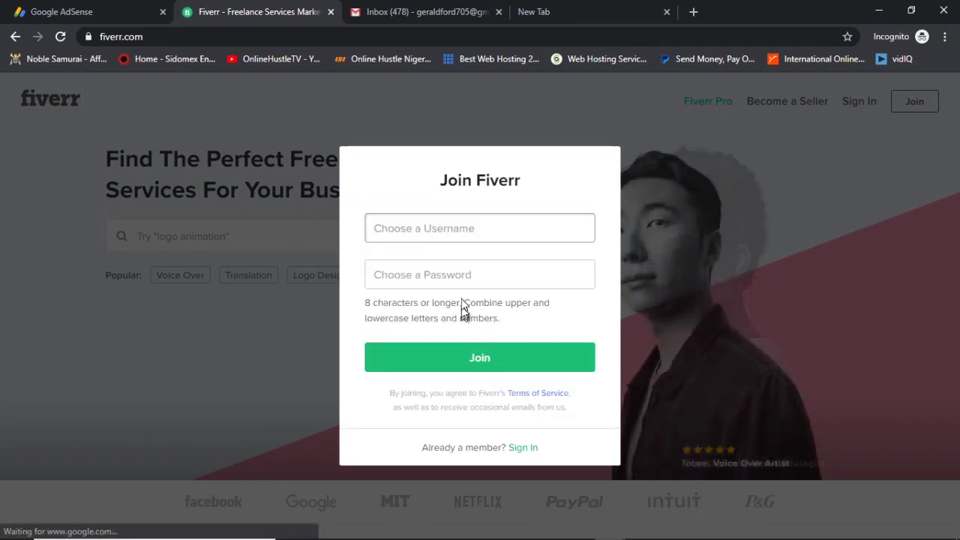
click(484, 234)
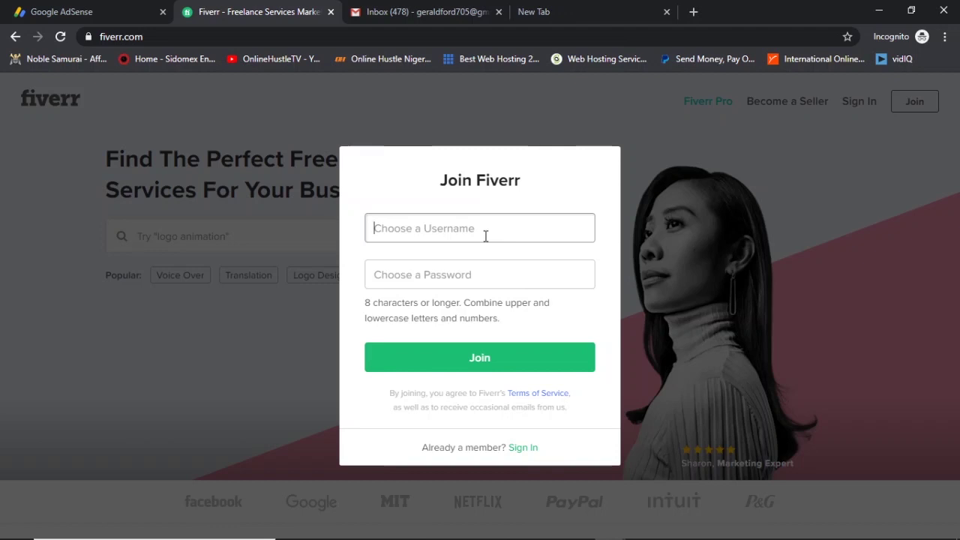
click(529, 12)
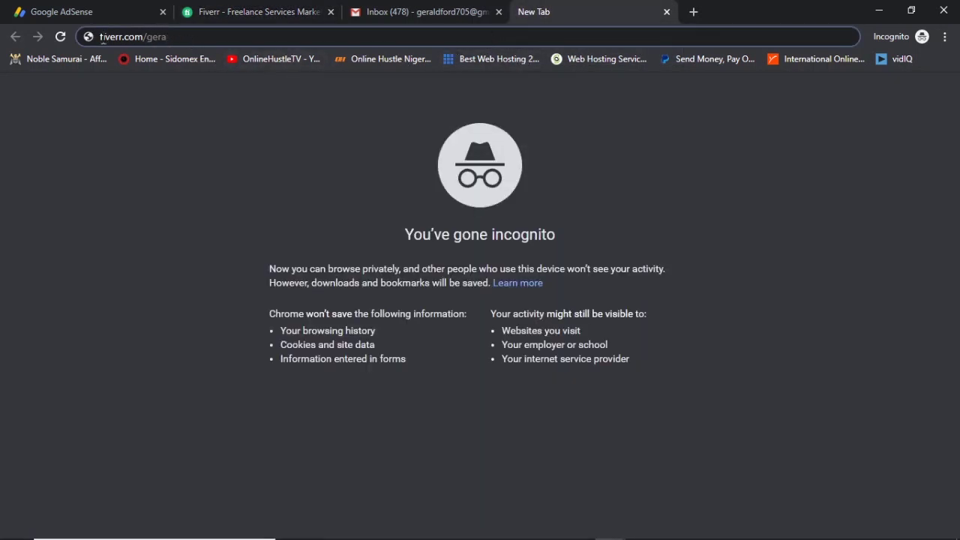
drag(102, 38, 185, 45)
click(255, 12)
click(450, 233)
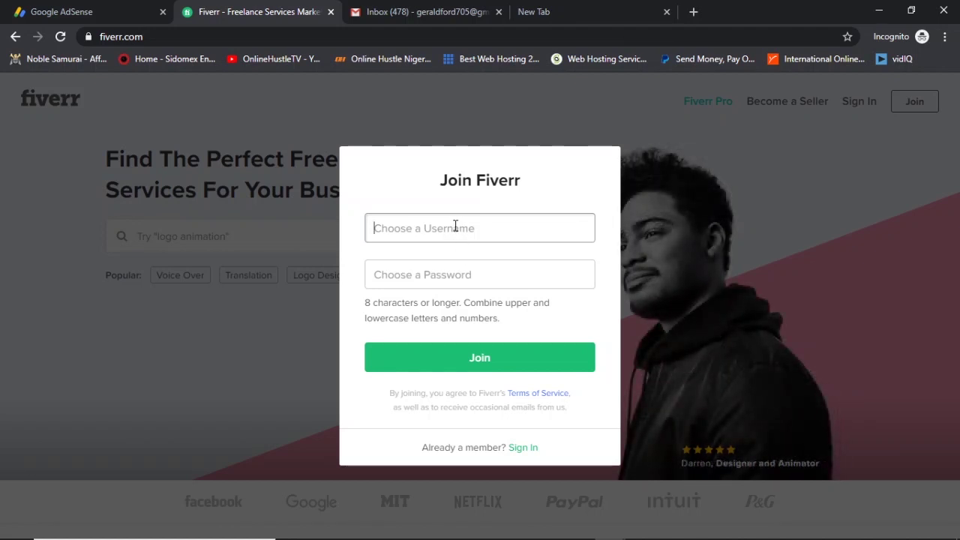
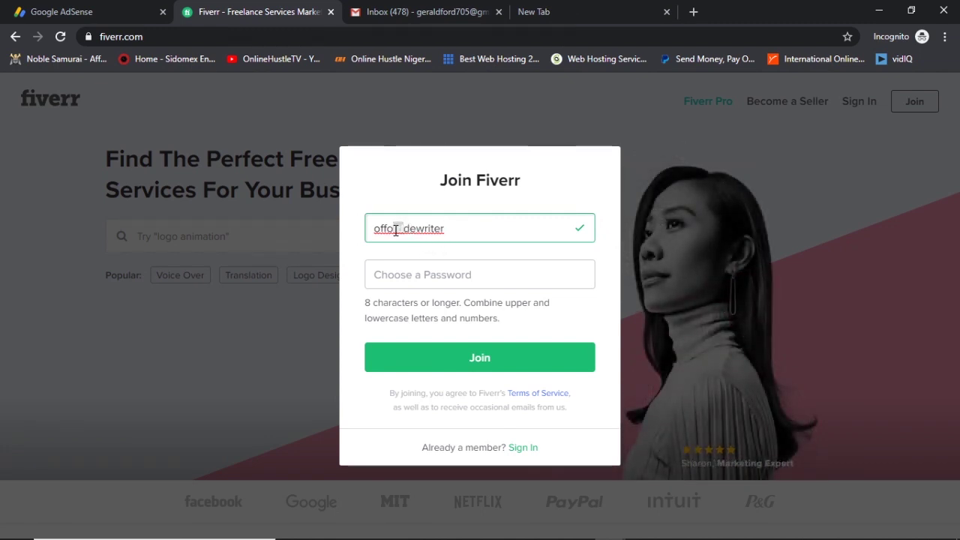
Enter the chosen username, removing the stray space and completing its last letter.
click(396, 230)
key(Delete)
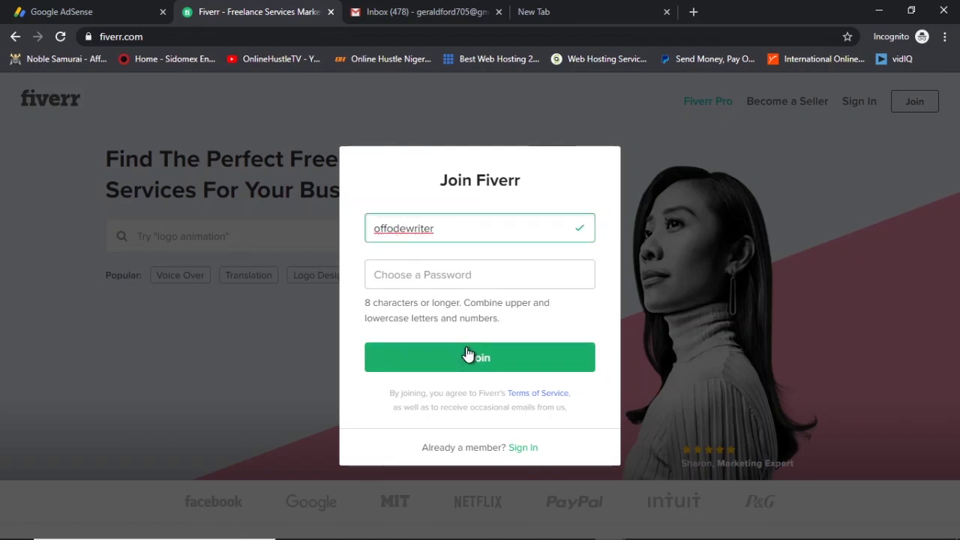
text(r)
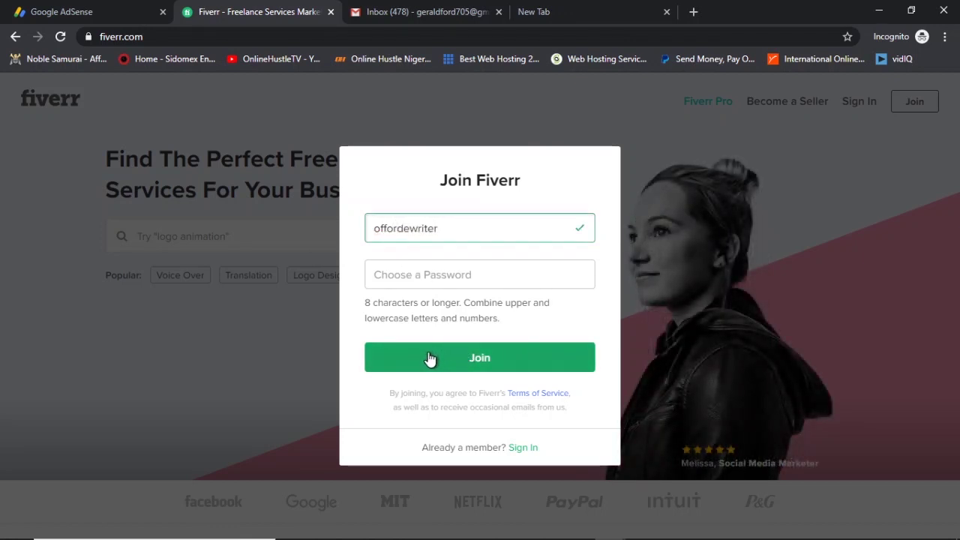
Enter an account password that meets the length rule and submit the Join form.
click(485, 278)
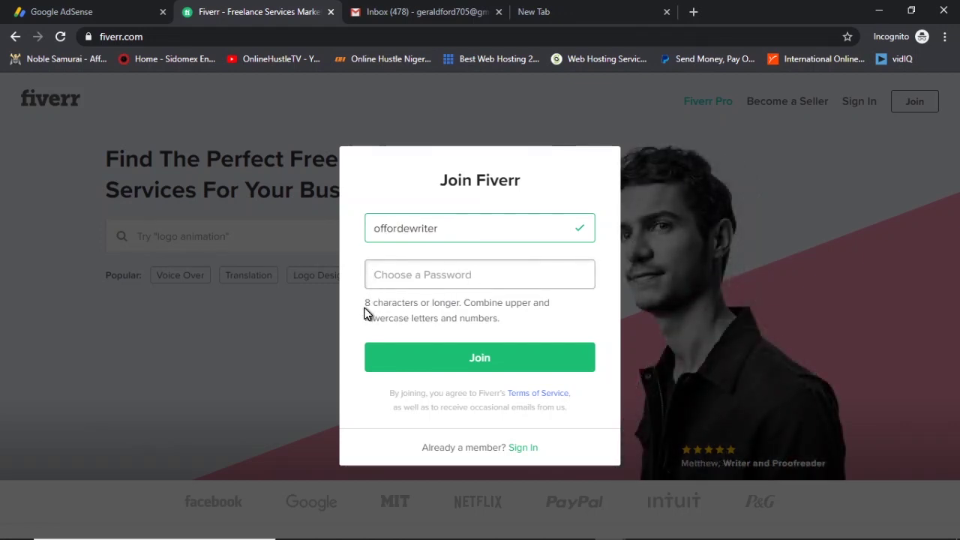
drag(365, 302, 430, 305)
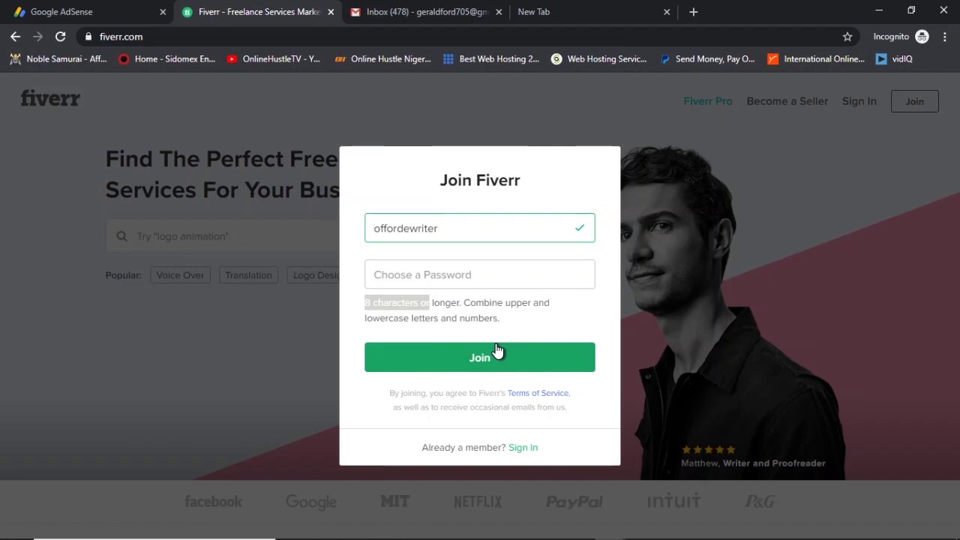
click(492, 268)
text(•)
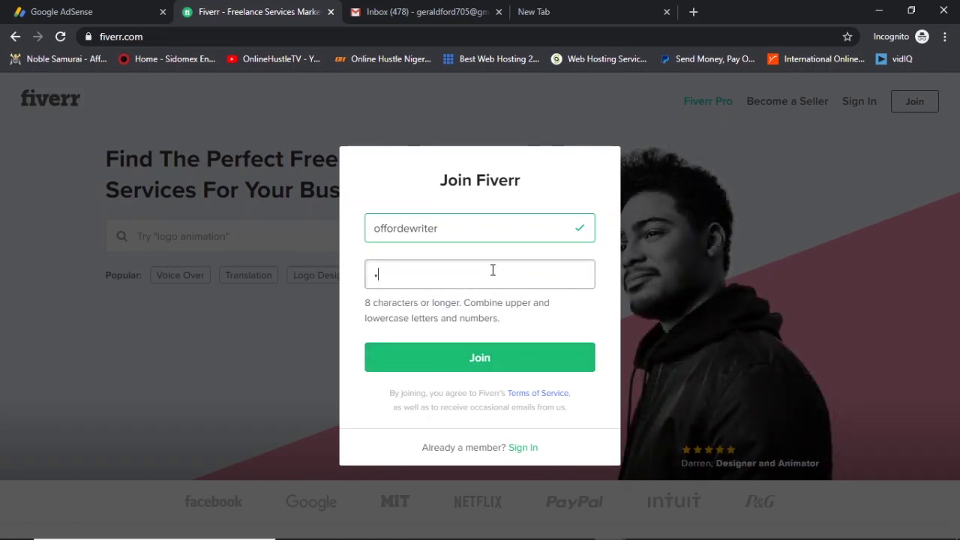
text(•••••••••••)
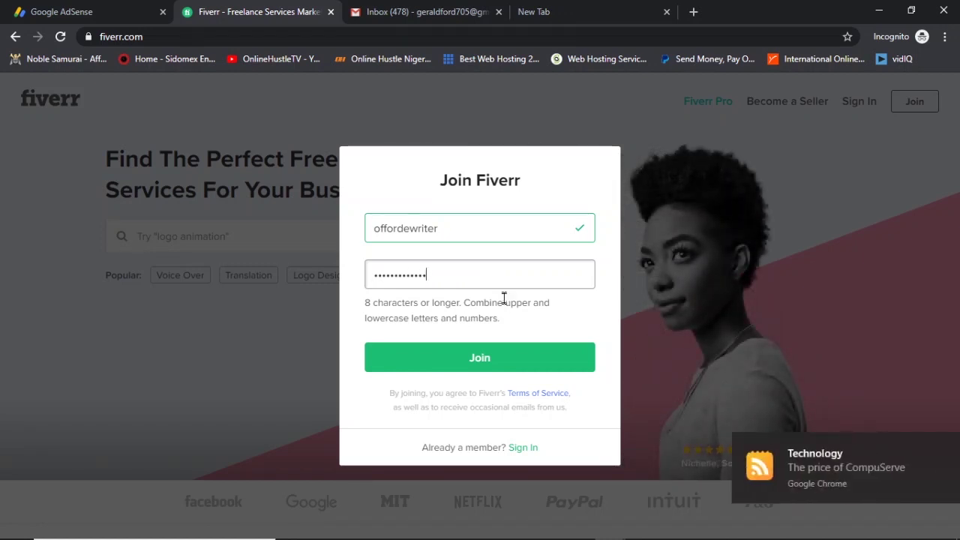
click(498, 364)
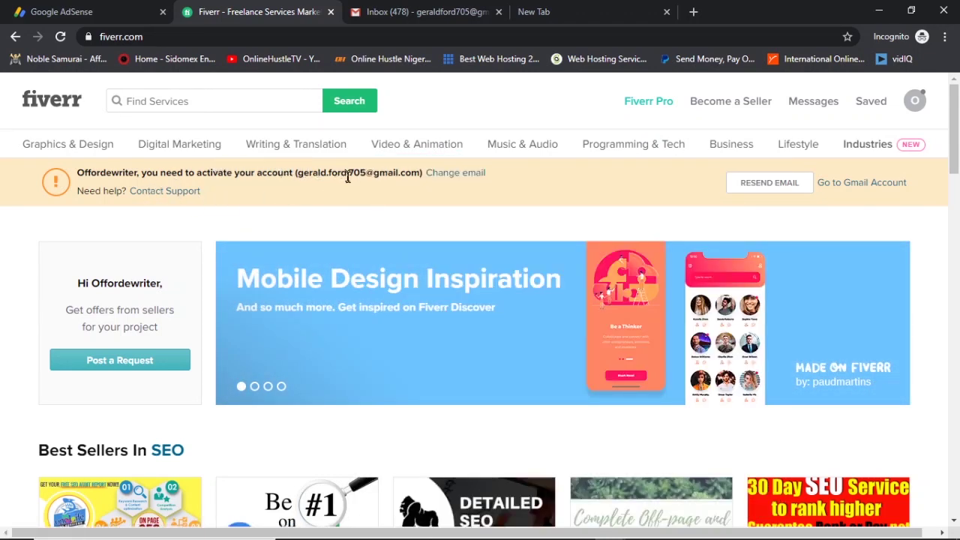
Switch to the Gmail inbox to find Fiverr's activation e-mail.
click(412, 6)
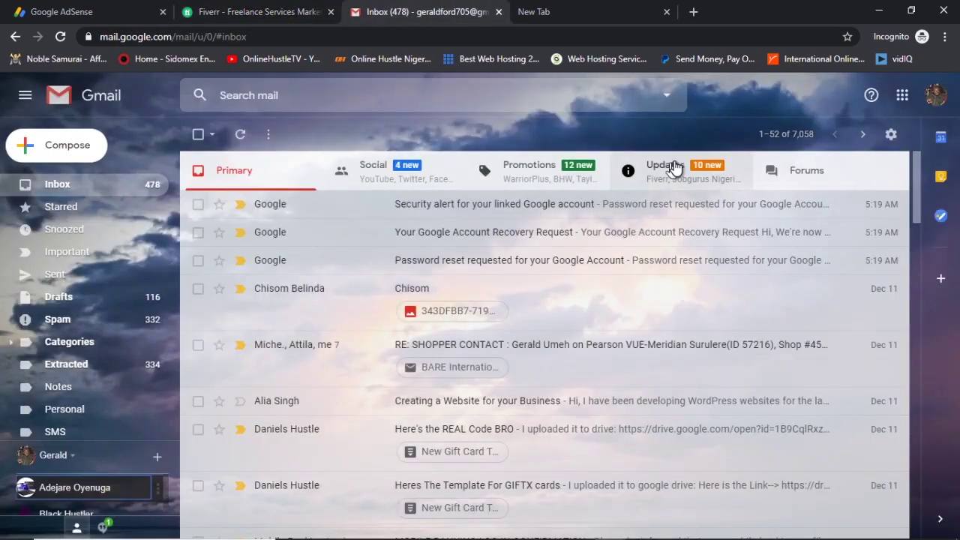
Open Fiverr's activation e-mail in Gmail's Updates category and activate the account.
click(686, 174)
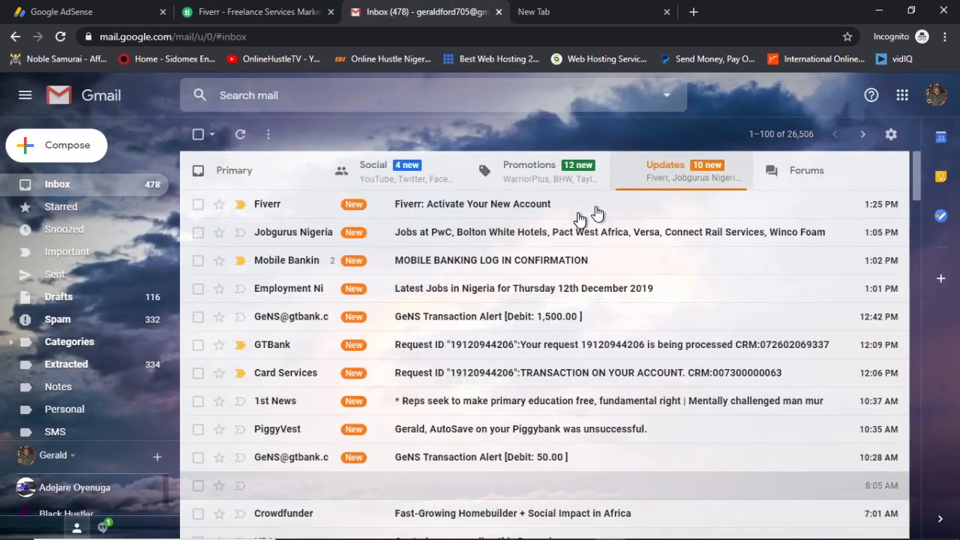
click(540, 212)
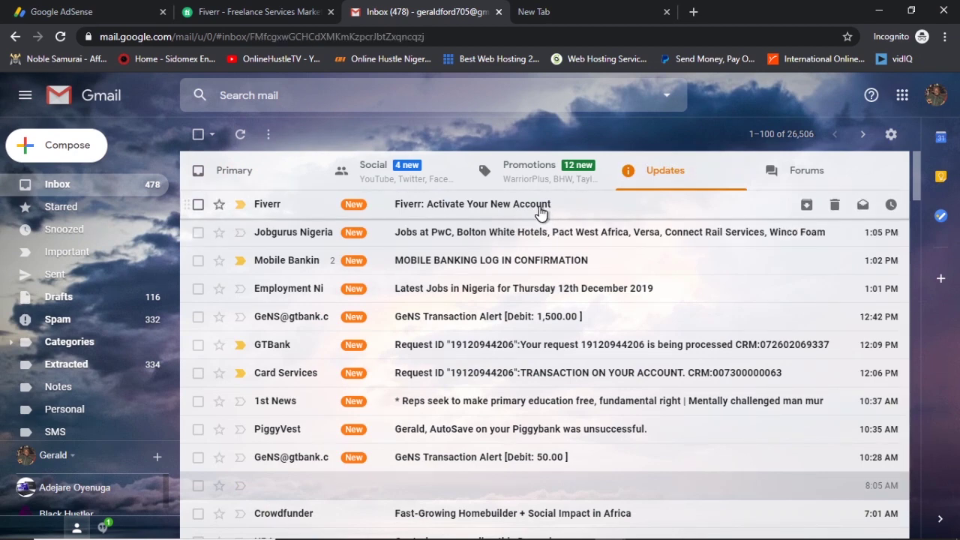
scroll(624, 341, down, 2)
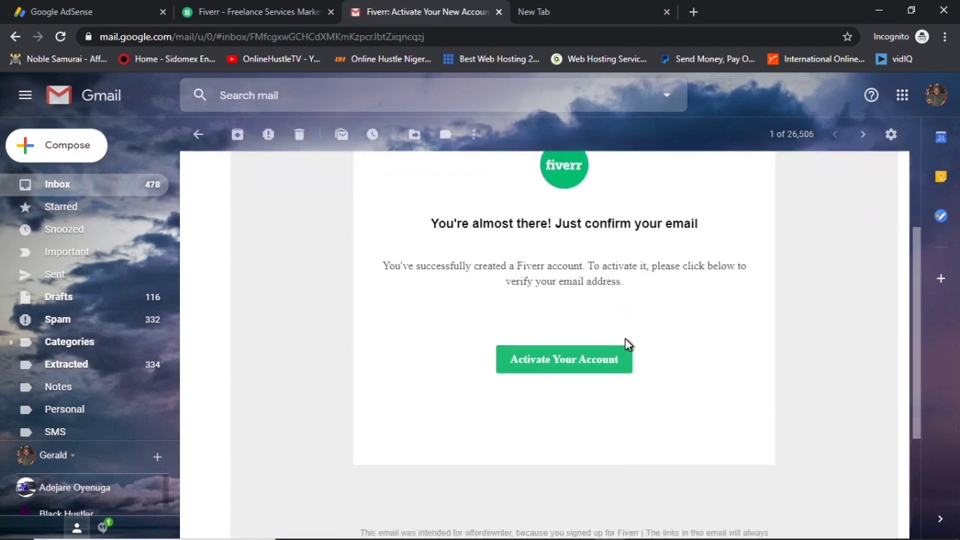
click(564, 360)
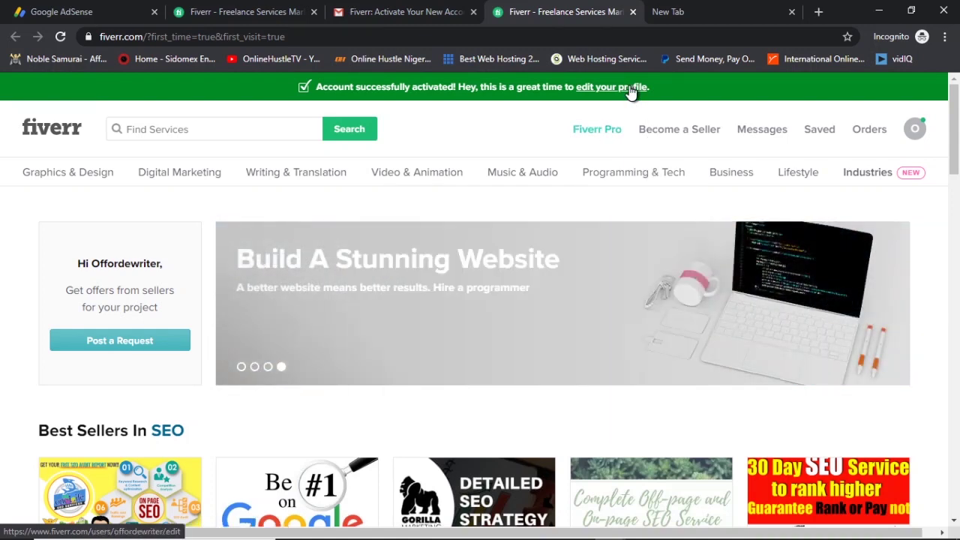
Enter the account holder's full name in the profile settings and save it.
click(630, 88)
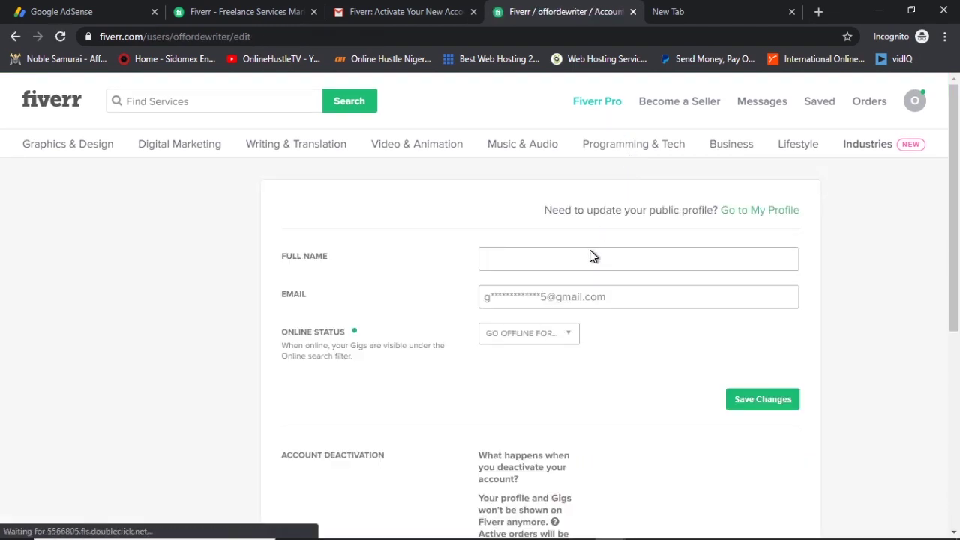
click(592, 259)
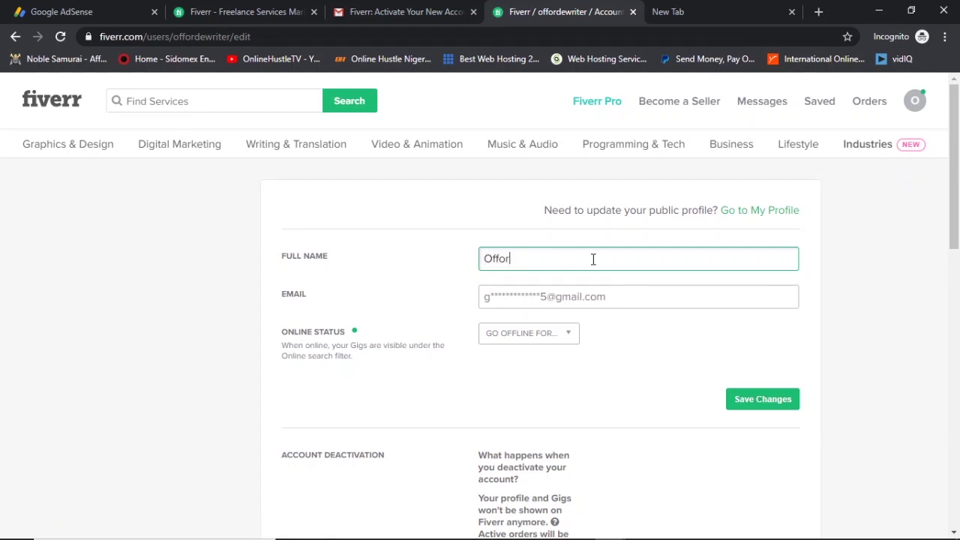
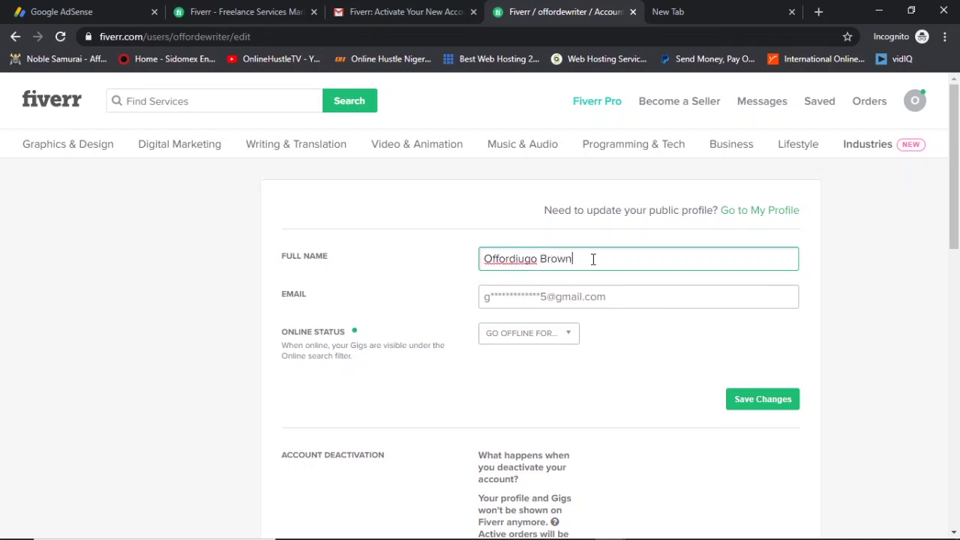
click(763, 402)
scroll(675, 371, down, 3)
scroll(675, 373, down, 2)
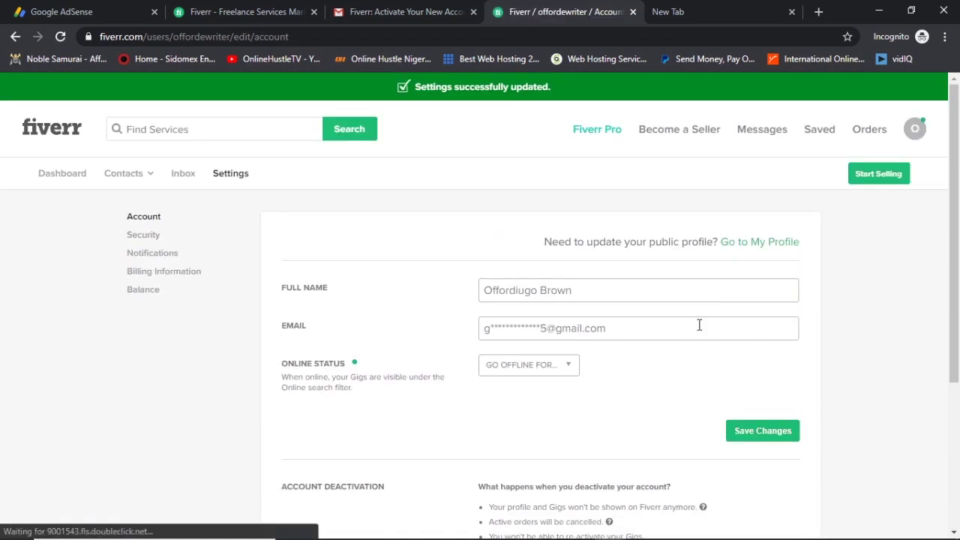
scroll(699, 325, down, 1)
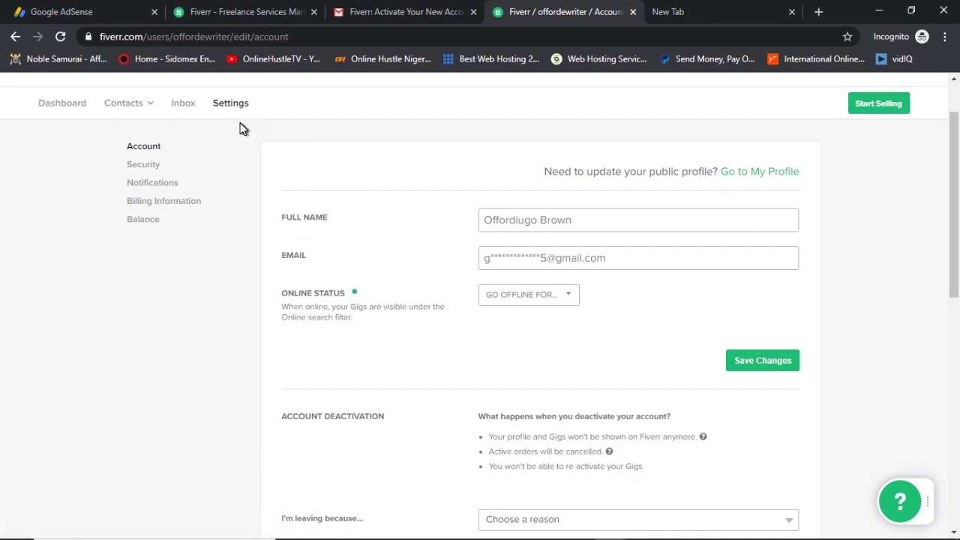
Look through the account settings, dismiss the leave-reason list, and go to My Profile.
scroll(540, 276, down, 4)
scroll(545, 277, down, 3)
scroll(551, 263, up, 3)
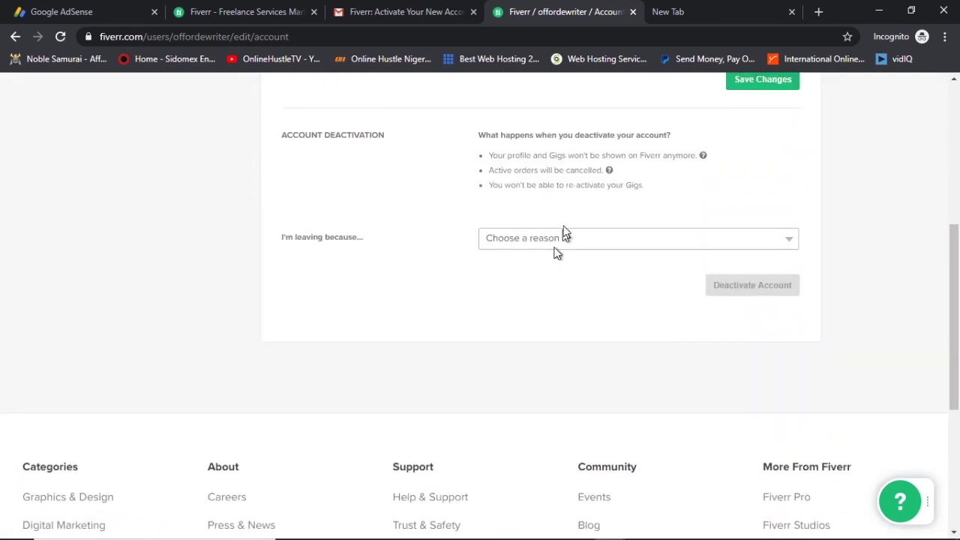
scroll(619, 240, up, 2)
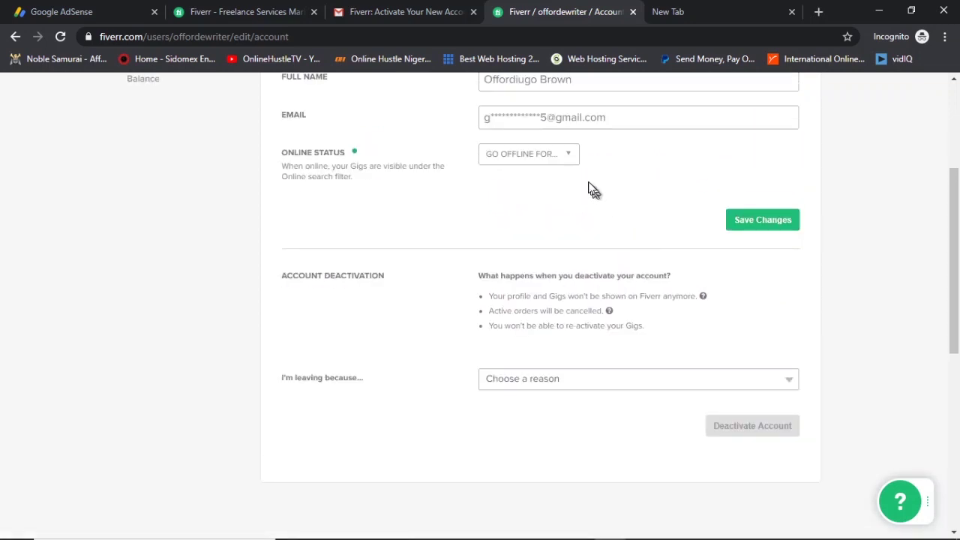
click(624, 379)
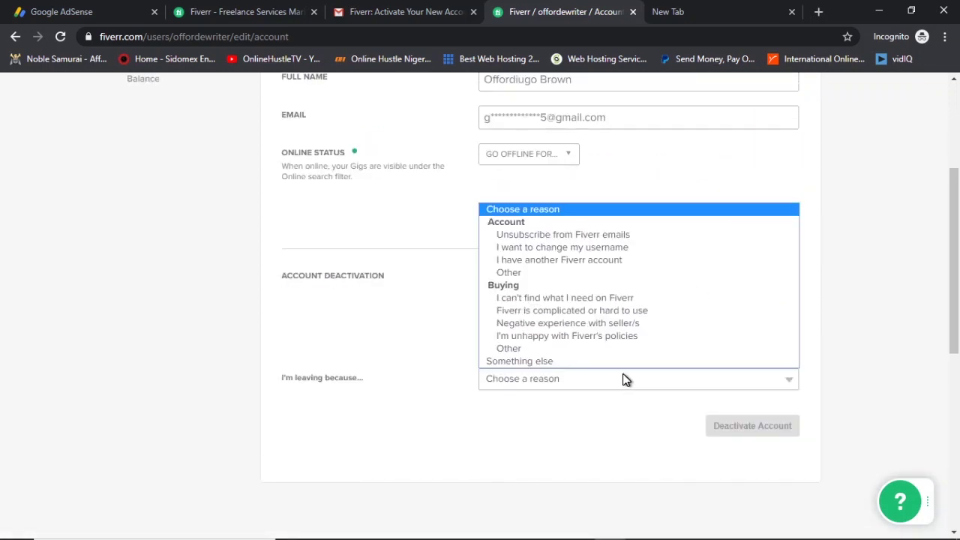
click(579, 422)
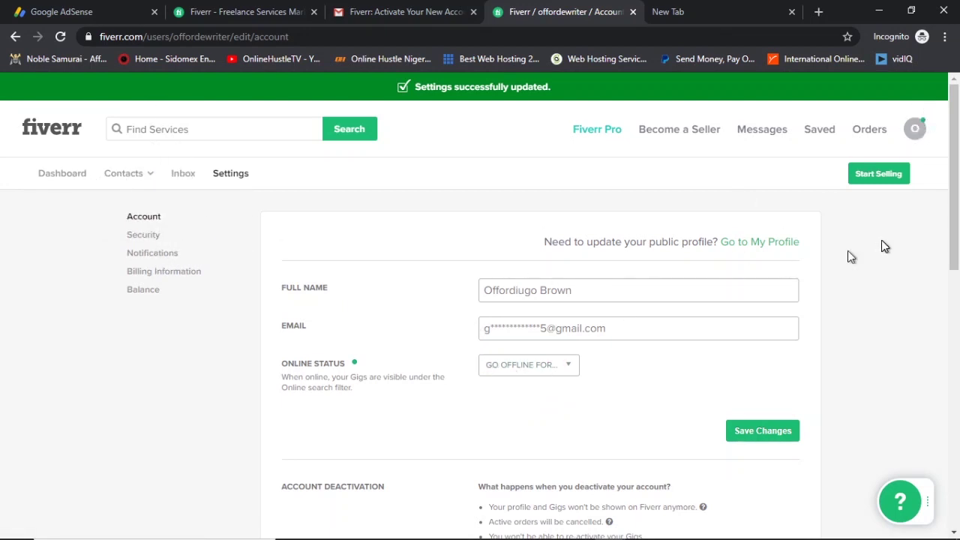
click(771, 248)
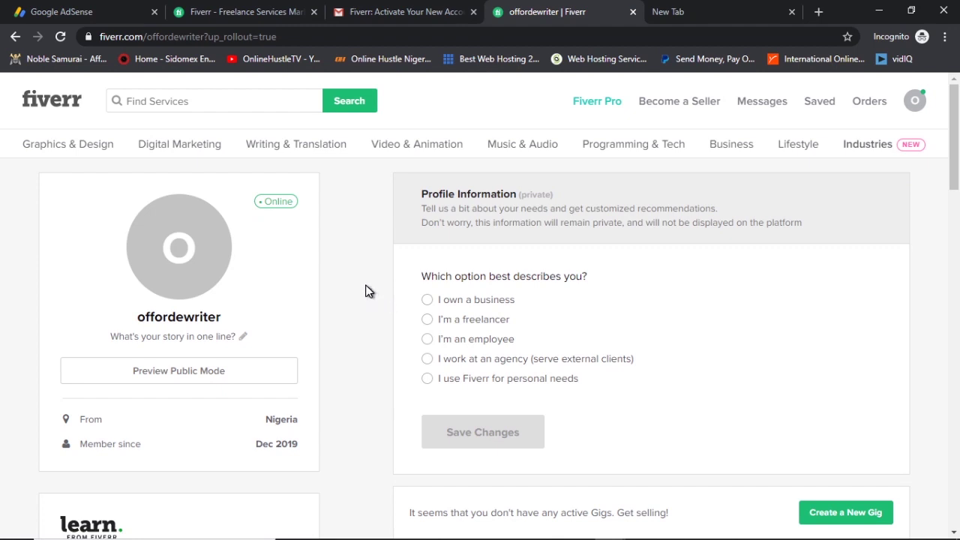
Bring up the profile-photo file picker from the avatar's camera overlay after one cancelled attempt.
mouse_move(174, 264)
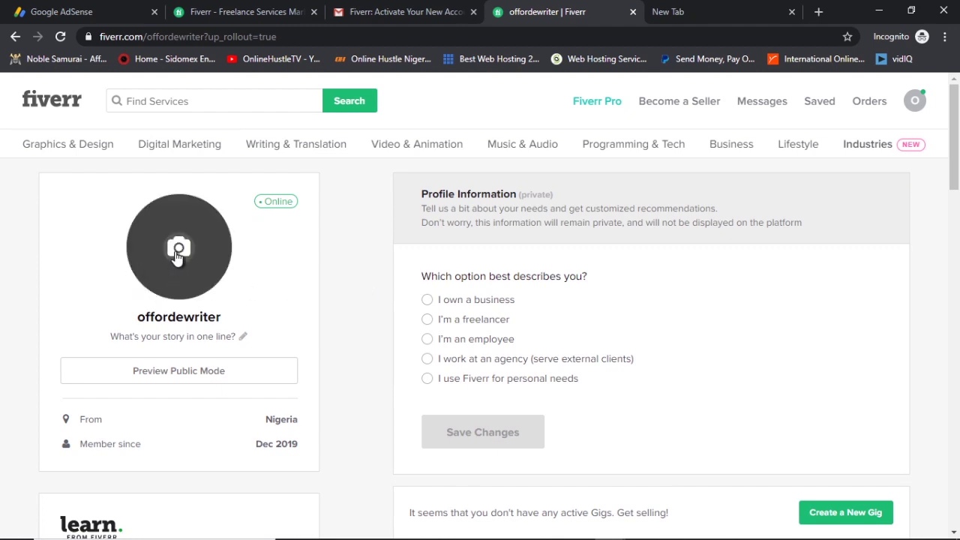
click(178, 256)
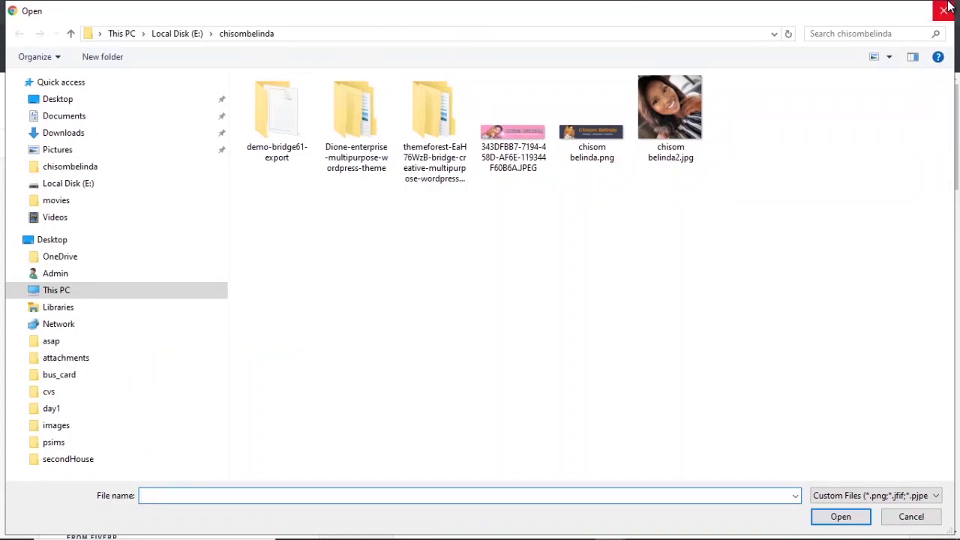
click(944, 10)
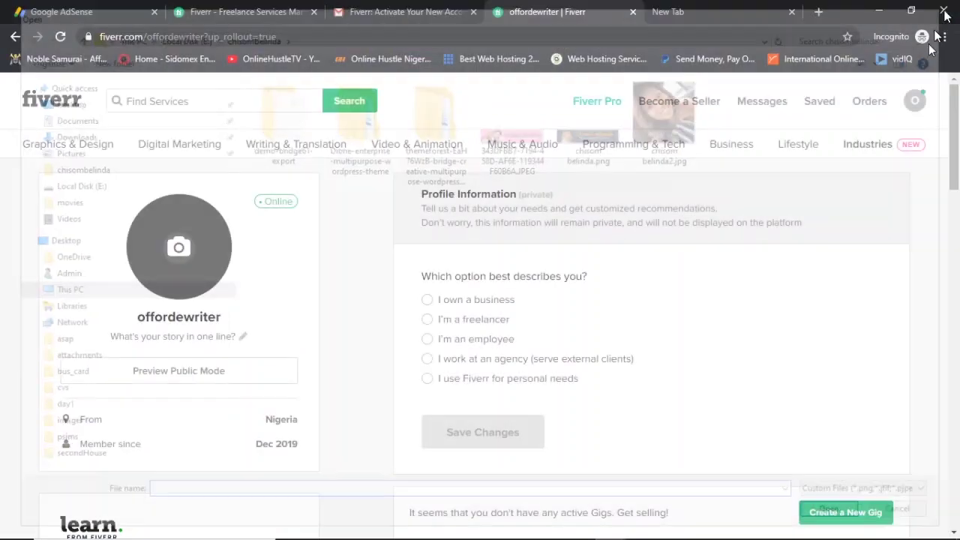
drag(952, 135, 958, 483)
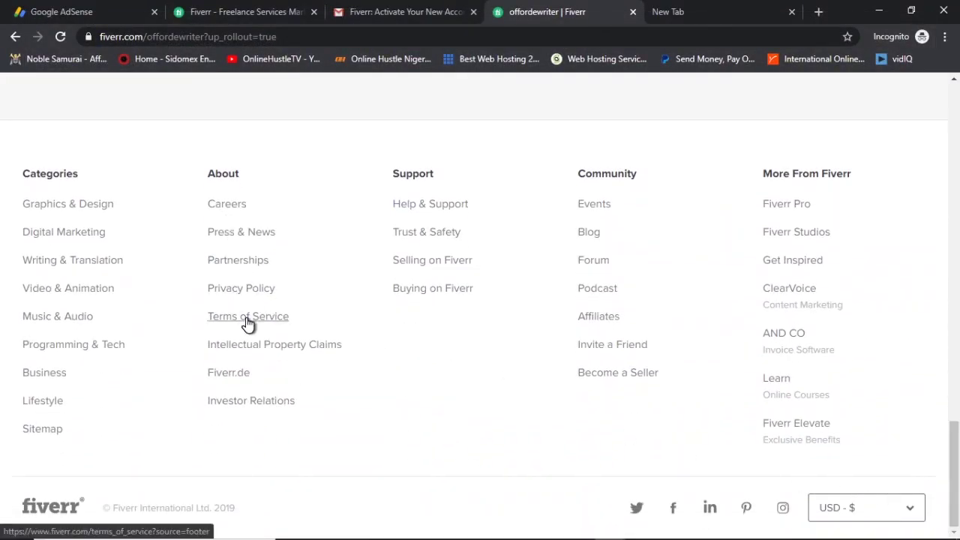
drag(954, 472, 956, 126)
mouse_move(868, 144)
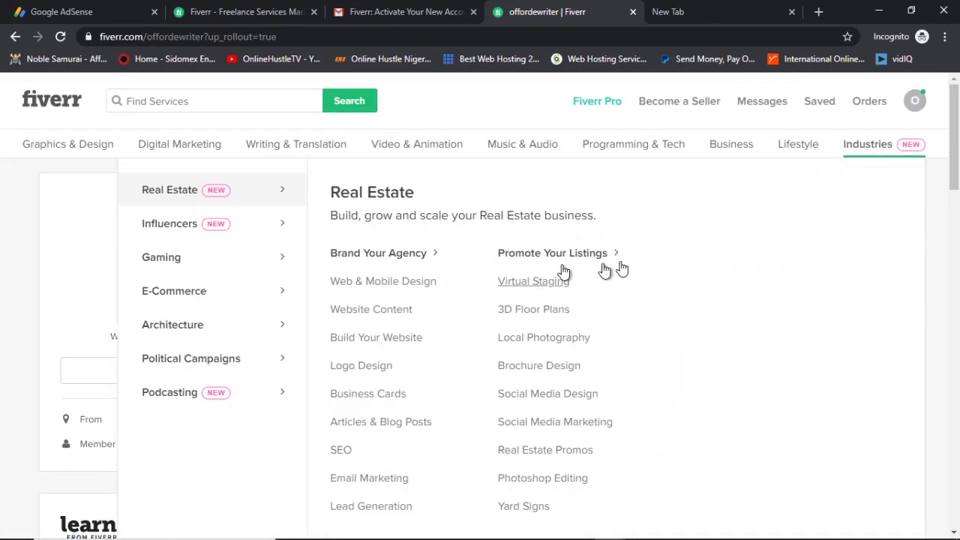
click(183, 253)
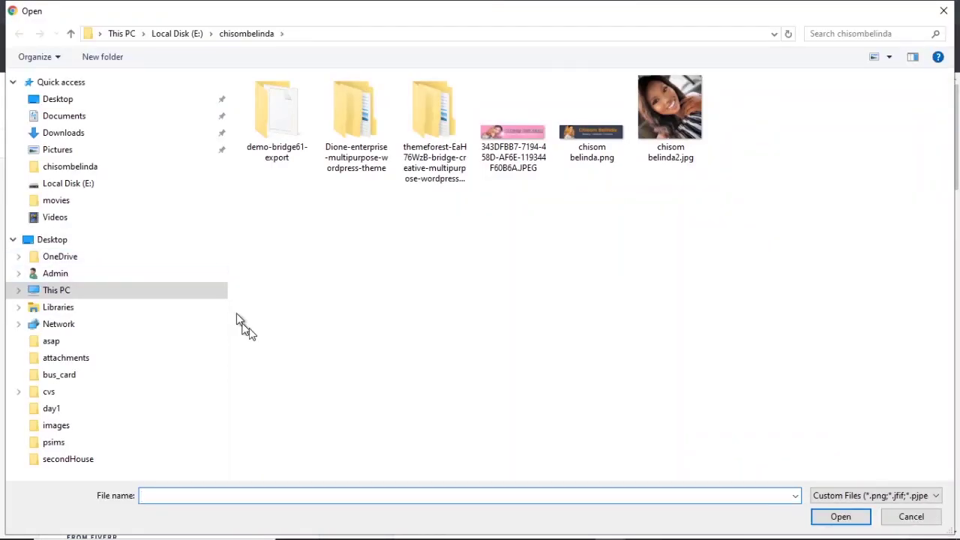
click(672, 111)
double_click(672, 111)
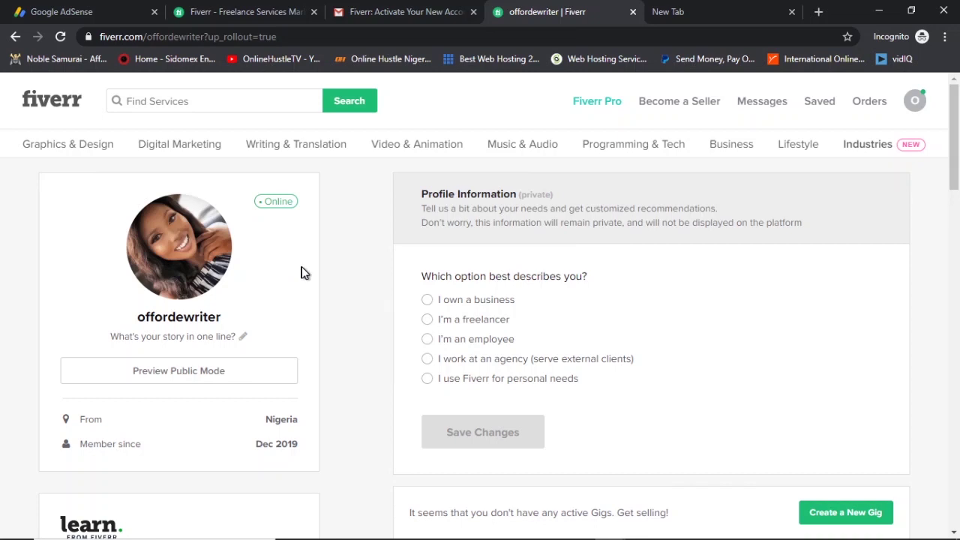
Replace the draft tagline 'a cnn published writer' with 'A havard certified writer' and save.
scroll(308, 263, down, 2)
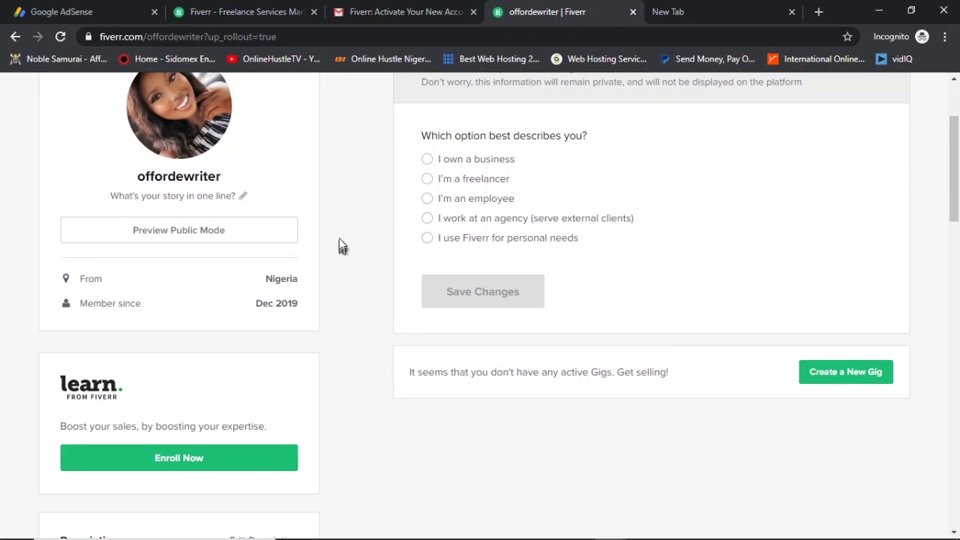
click(246, 197)
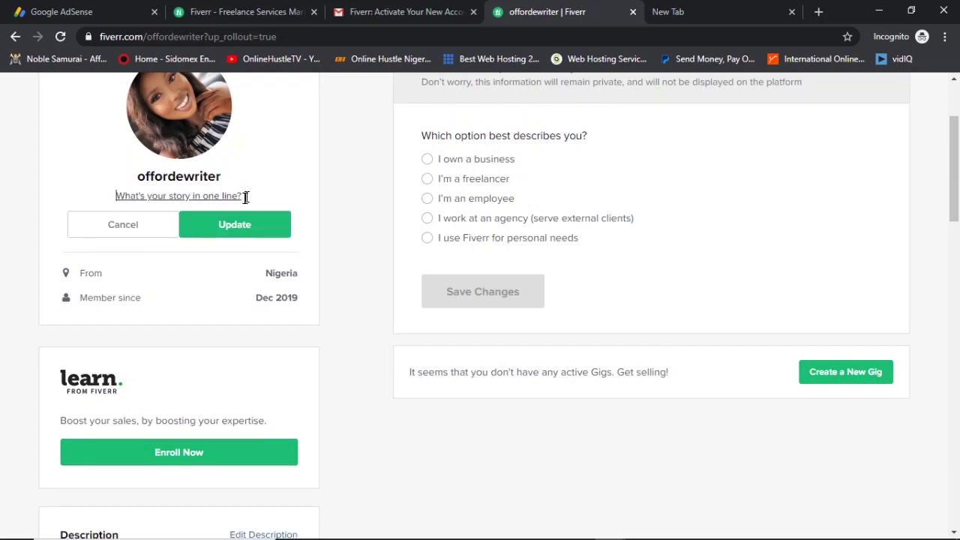
triple_click(239, 198)
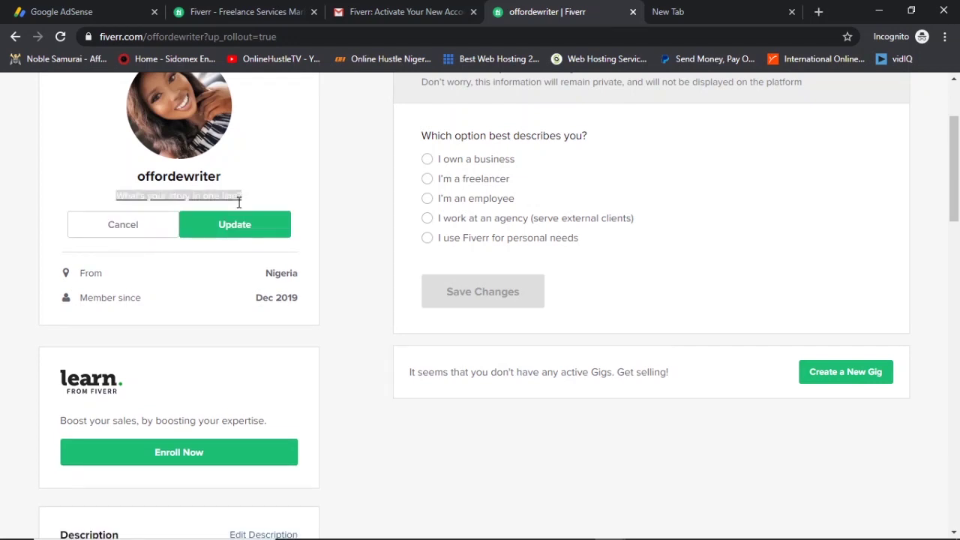
text(a)
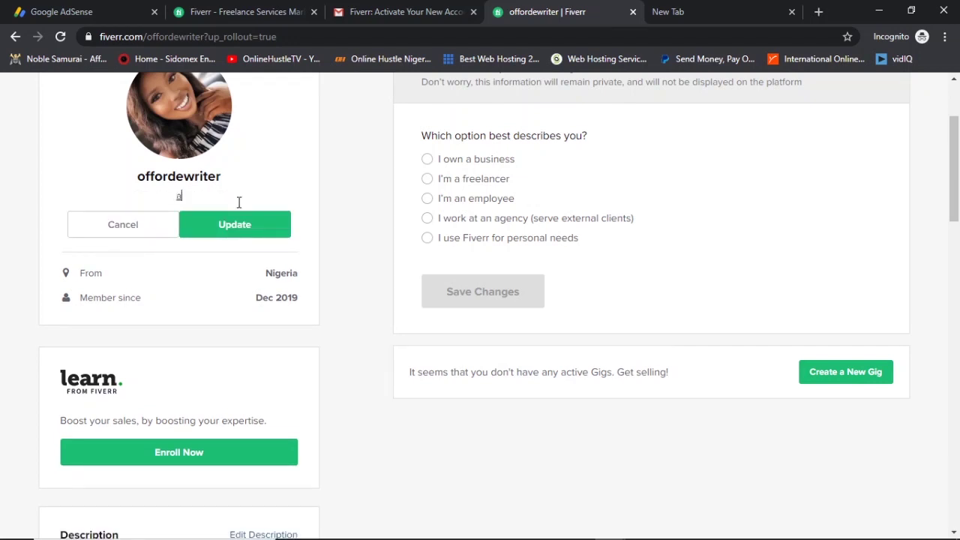
text( cnn published writer)
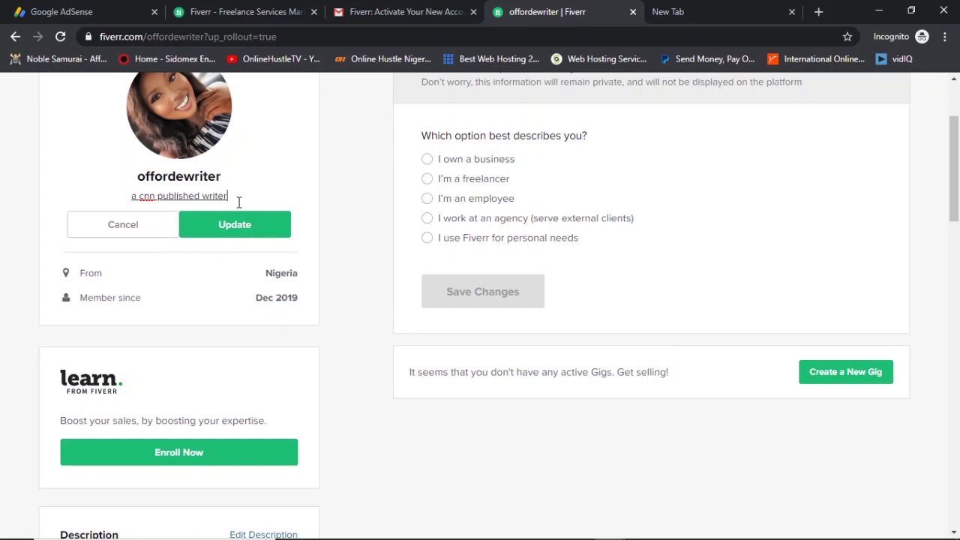
click(152, 198)
drag(230, 195, 107, 198)
text(A)
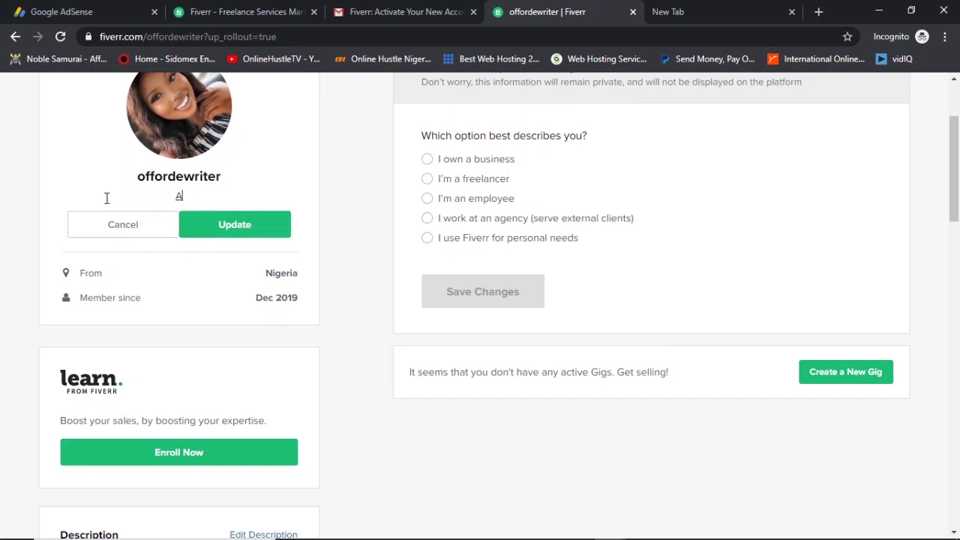
text( havard certified )
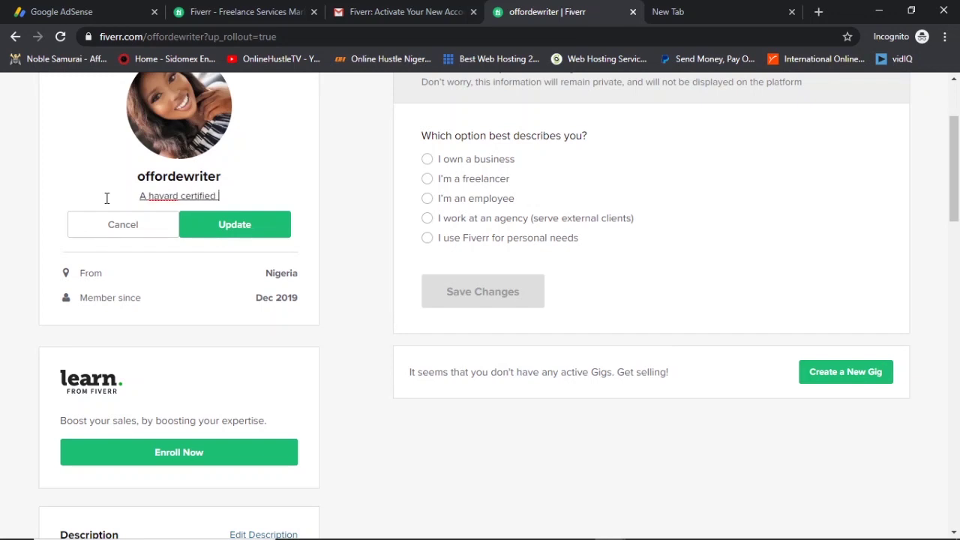
text(writer)
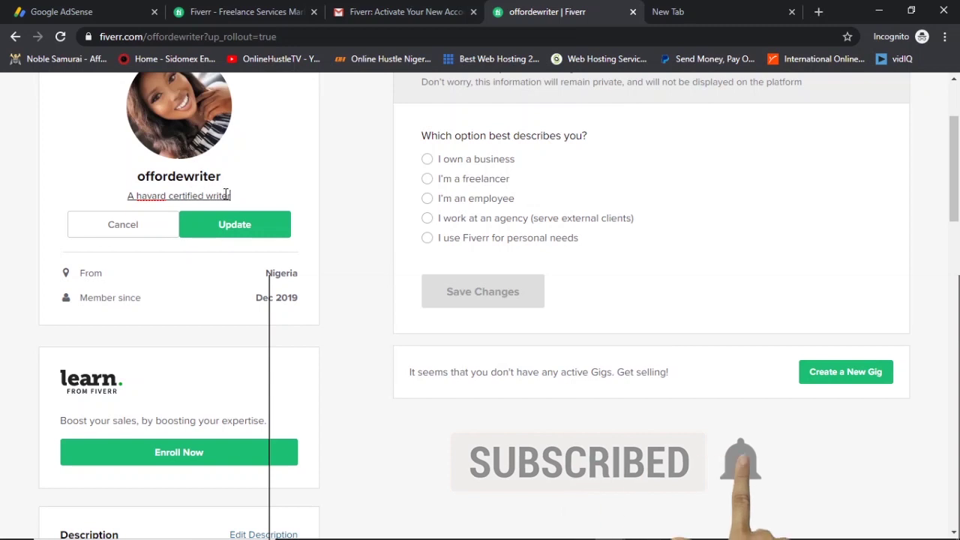
click(247, 229)
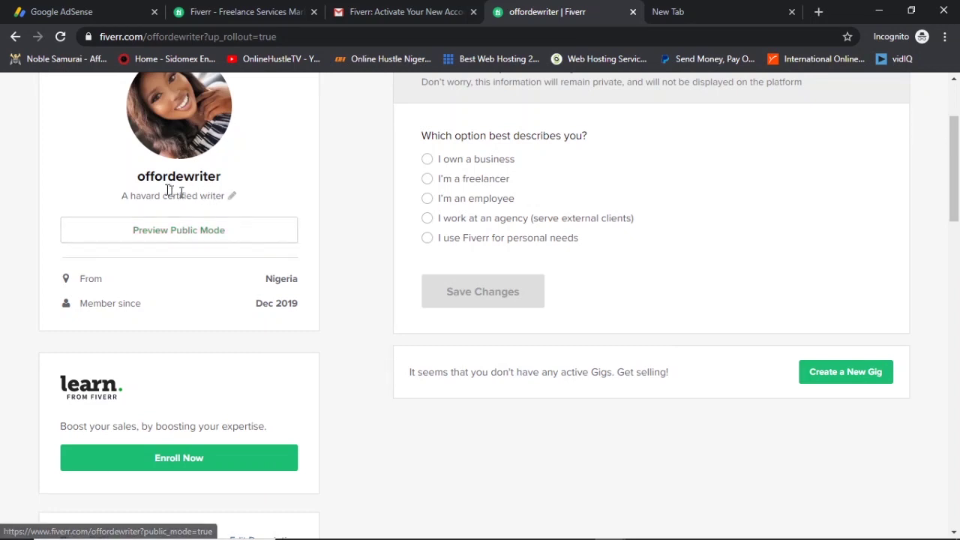
Answer the profile question as freelancer with industry Computer and Electronics Other, and save.
scroll(355, 238, up, 1)
scroll(355, 238, up, 1)
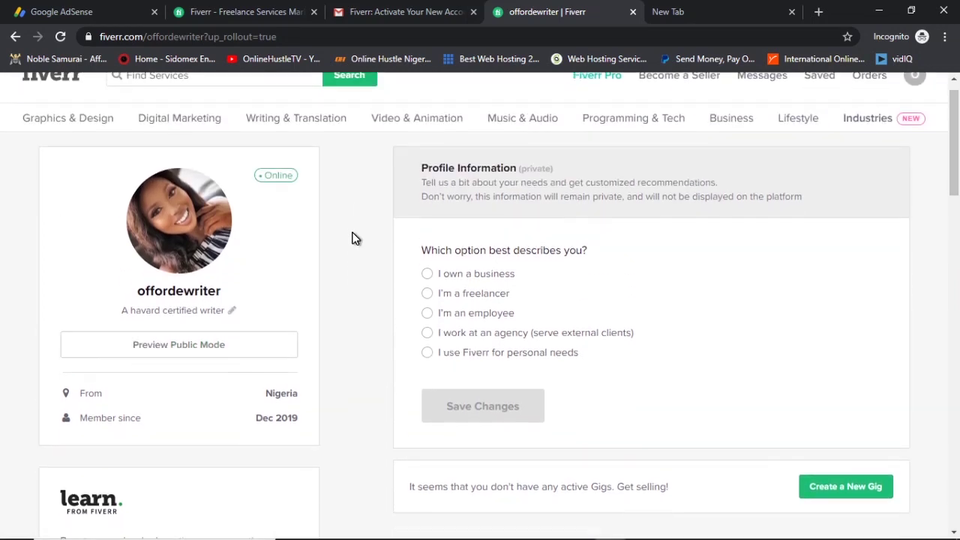
scroll(356, 237, down, 2)
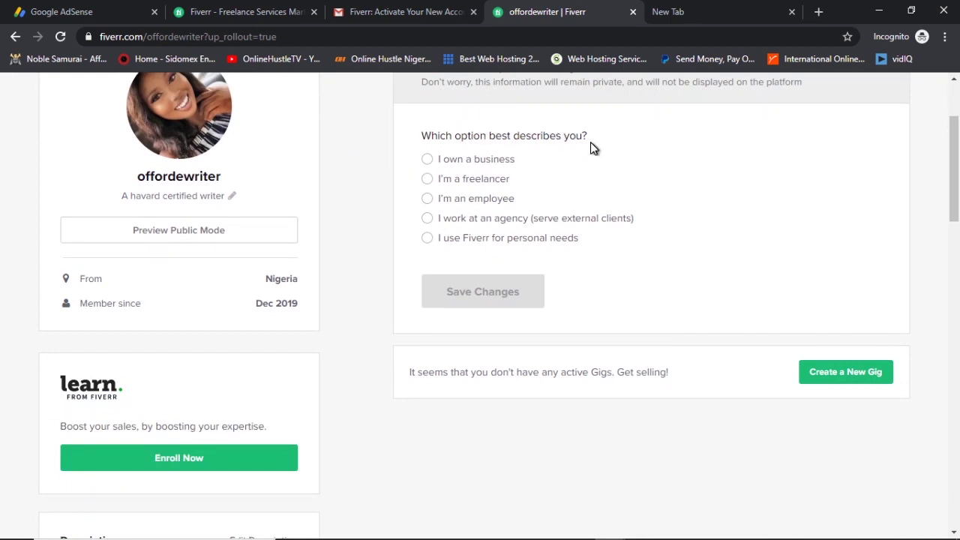
click(447, 162)
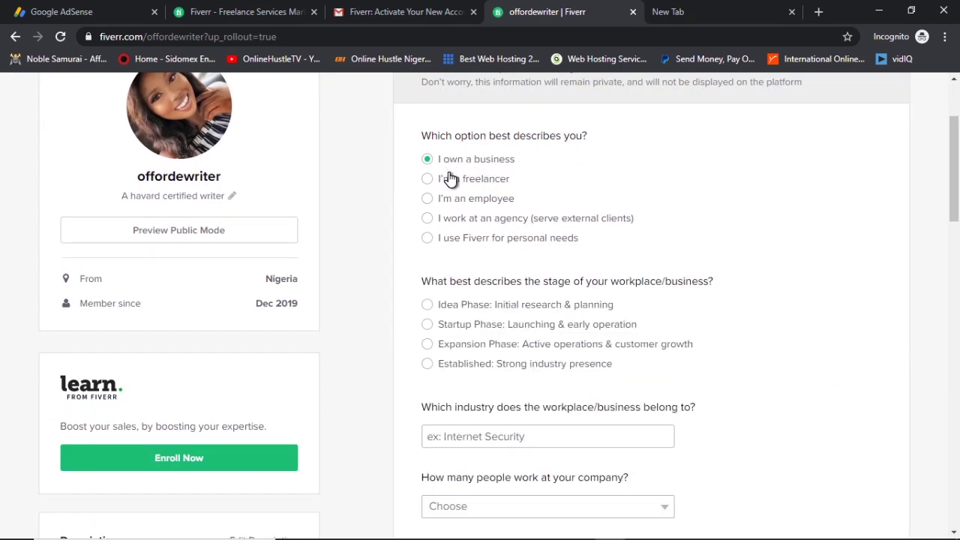
click(458, 222)
click(465, 240)
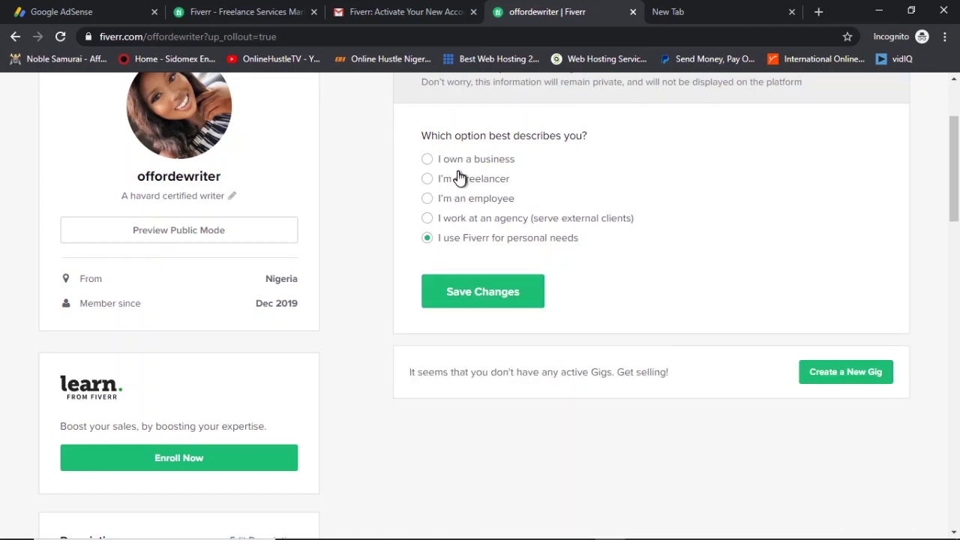
click(458, 185)
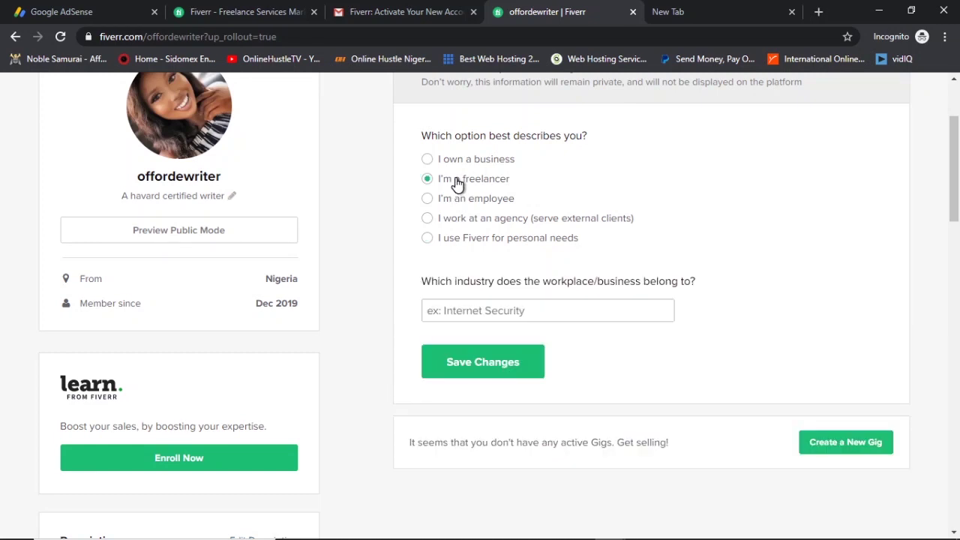
click(527, 308)
scroll(540, 386, down, 2)
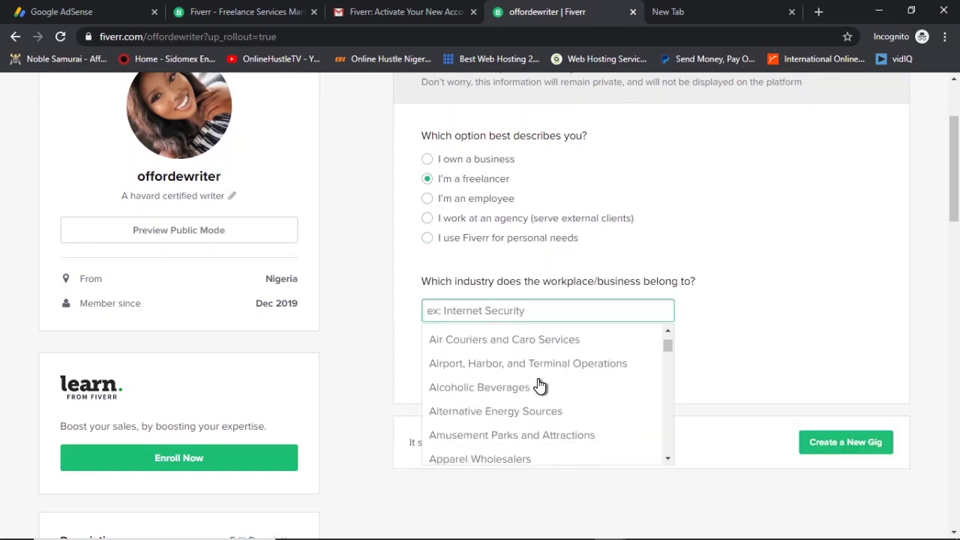
scroll(540, 387, down, 4)
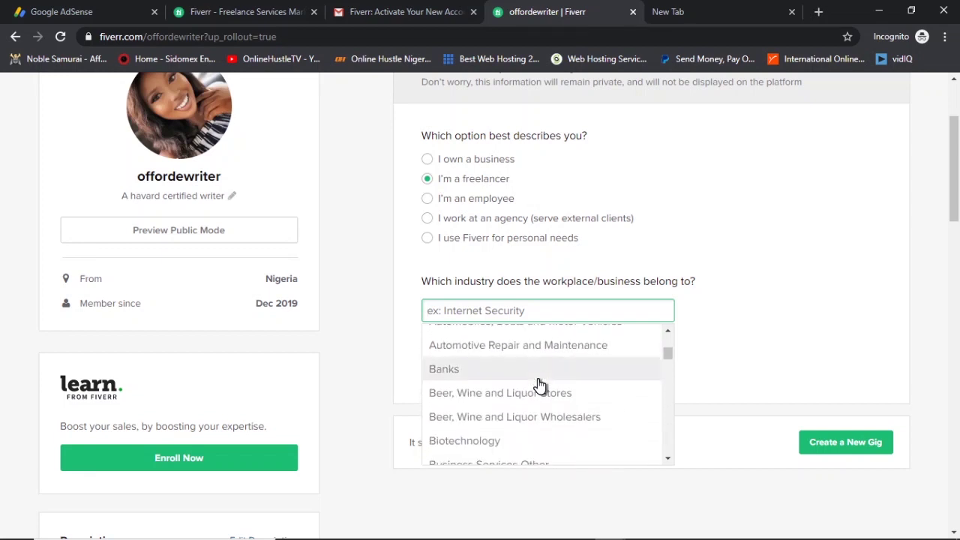
scroll(541, 385, up, 1)
scroll(541, 385, down, 1)
scroll(469, 382, down, 4)
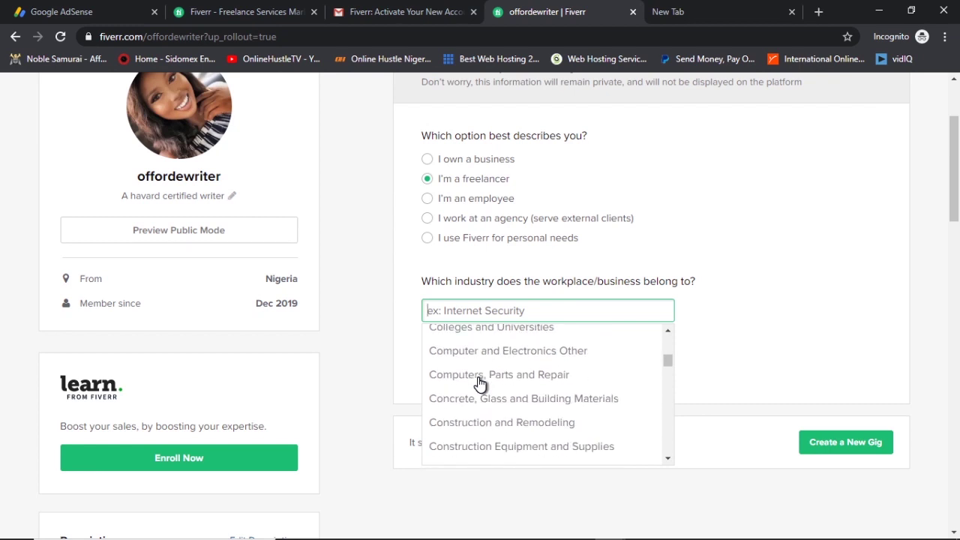
click(503, 352)
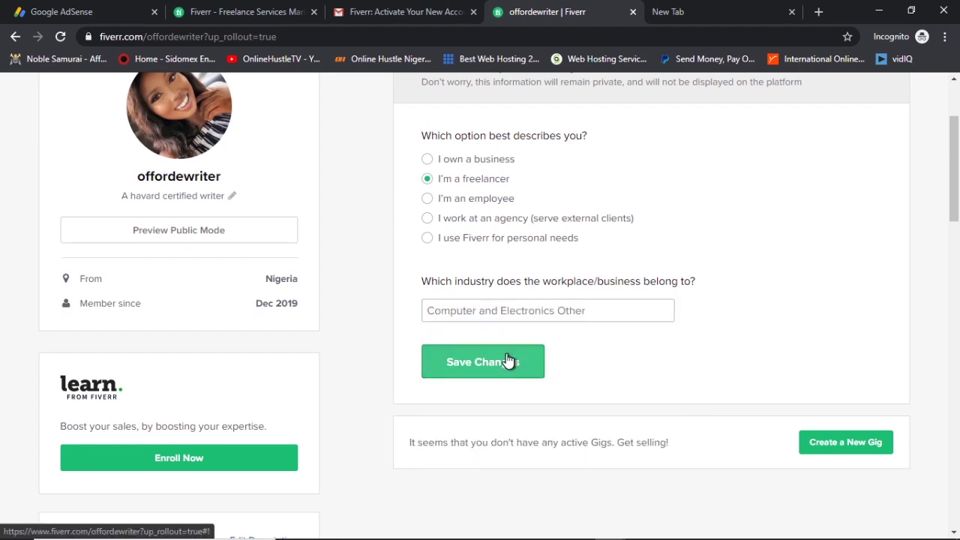
click(508, 362)
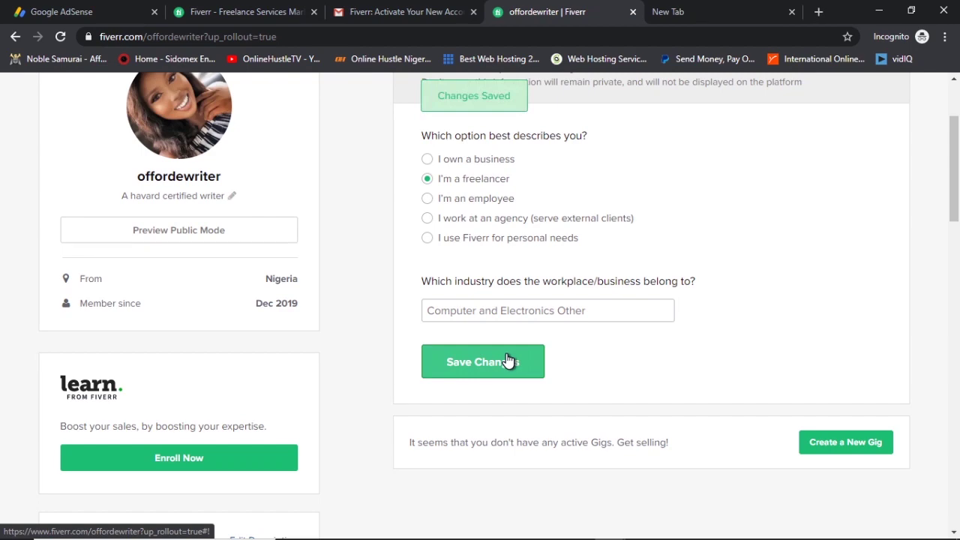
Change the answer back to 'I use Fiverr for personal needs' and save it.
scroll(608, 328, up, 3)
scroll(608, 327, down, 6)
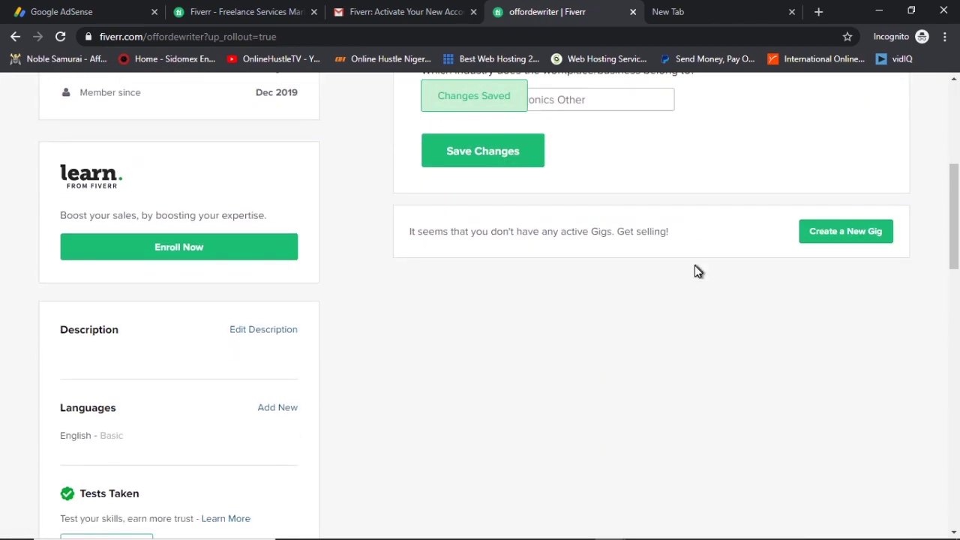
scroll(696, 272, up, 3)
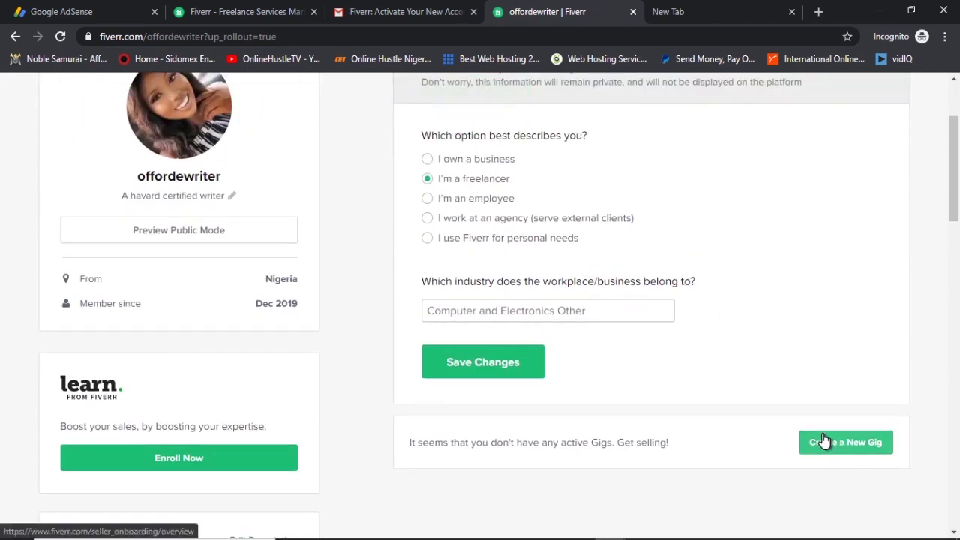
scroll(770, 392, up, 2)
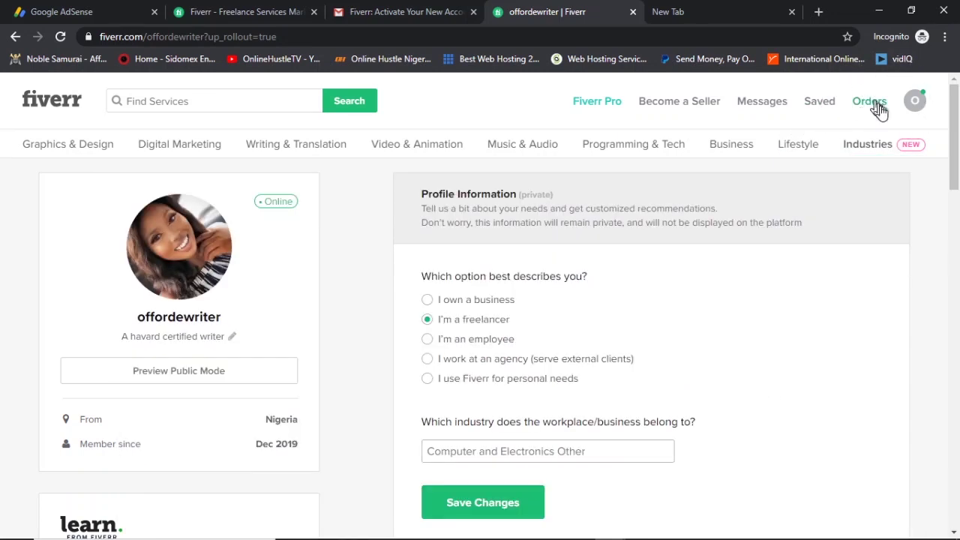
mouse_move(859, 144)
scroll(926, 268, down, 1)
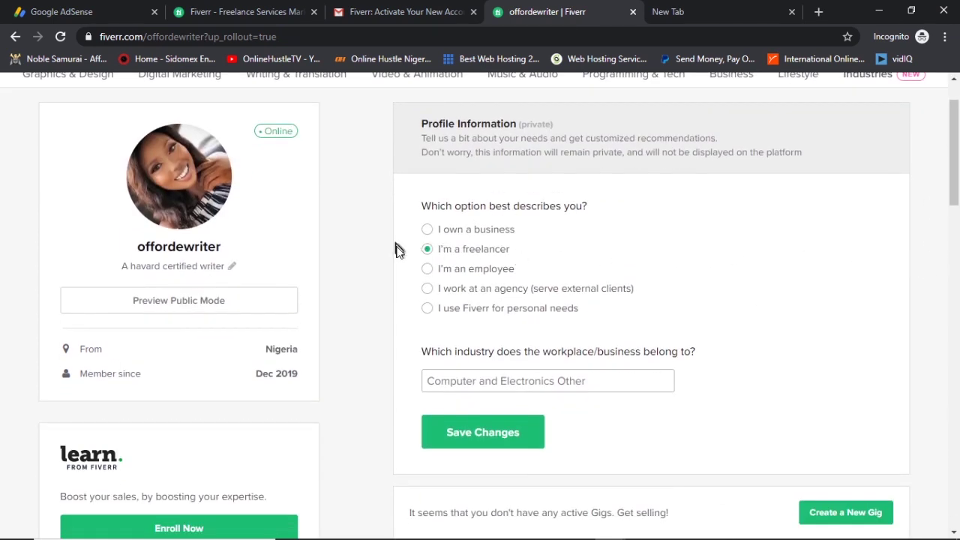
click(428, 309)
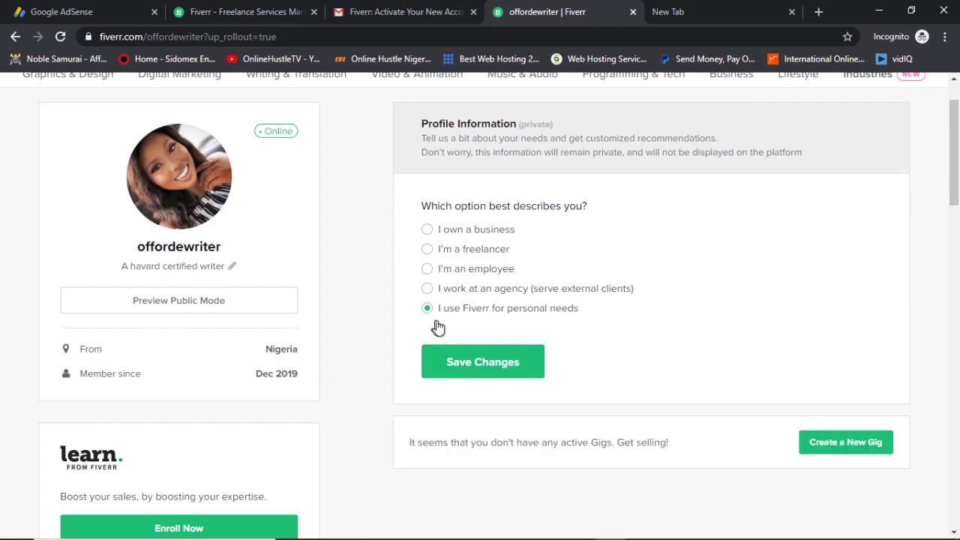
click(495, 377)
scroll(743, 303, down, 3)
Write a bio introducing a Harvard certified writer with over 10 years' experience, open to writing projects.
scroll(747, 306, up, 1)
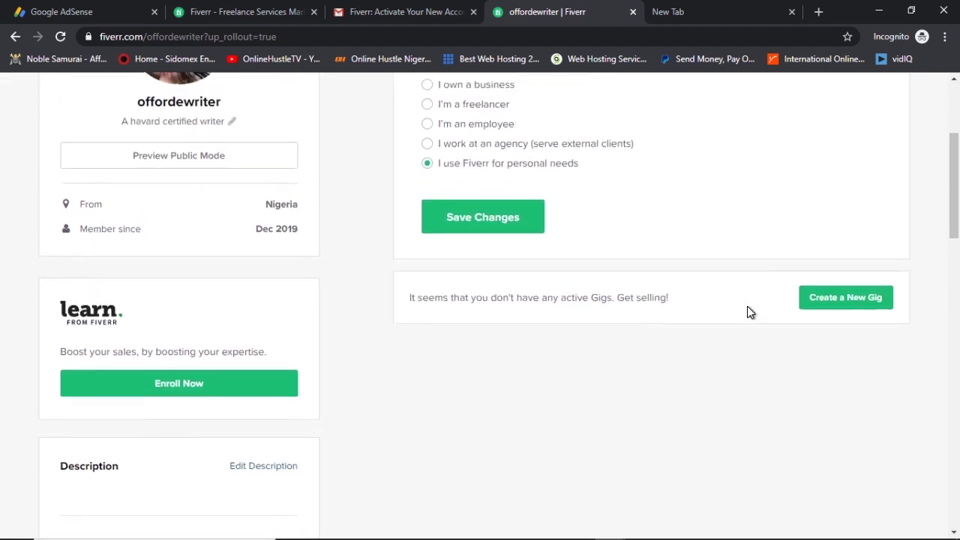
scroll(747, 306, down, 4)
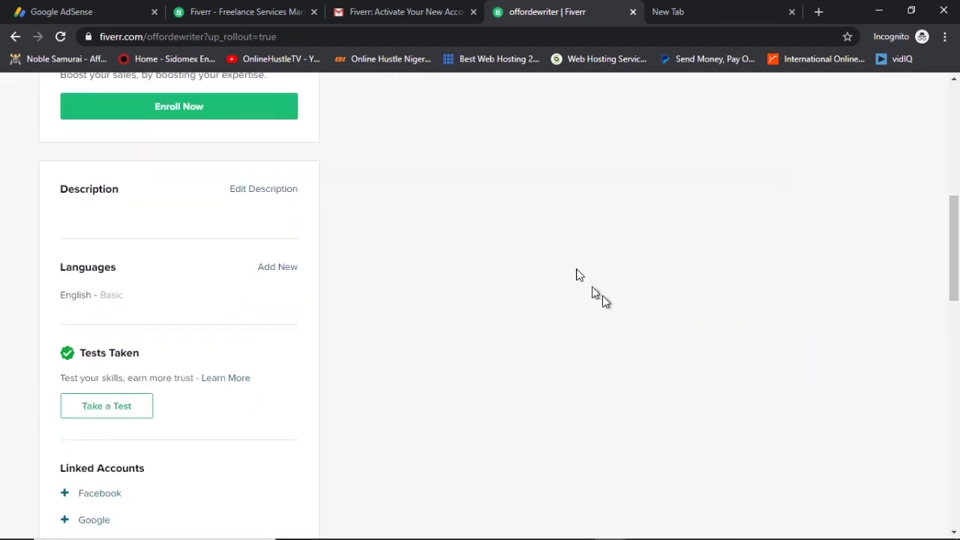
click(263, 190)
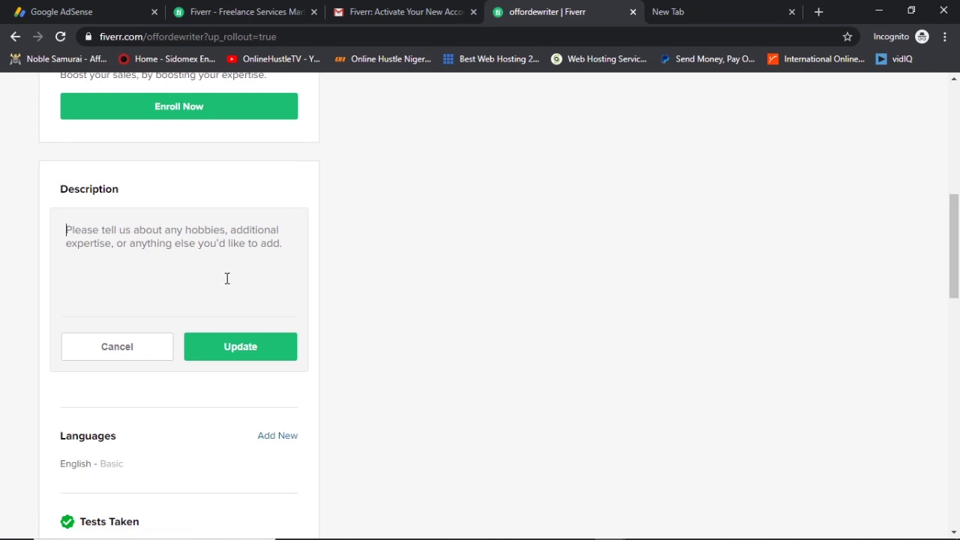
scroll(307, 277, up, 4)
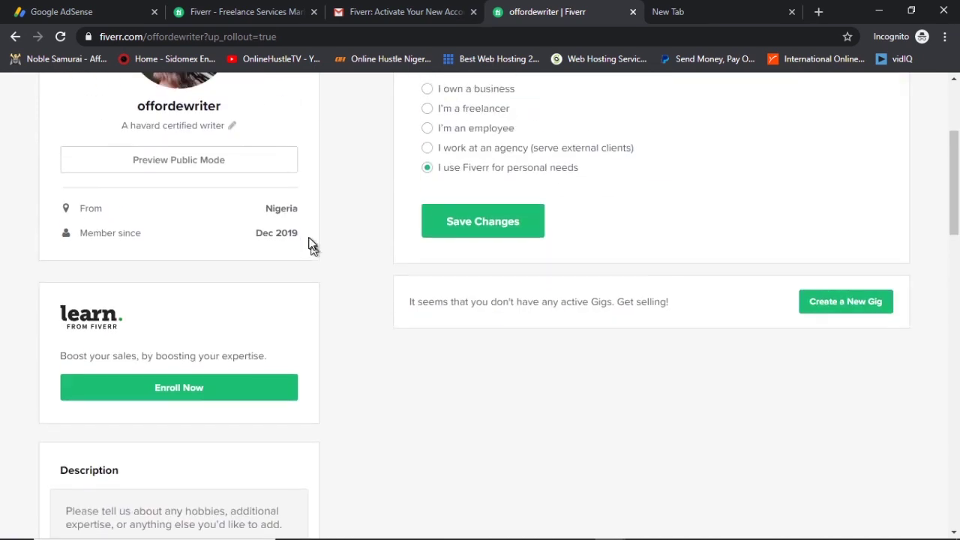
scroll(300, 313, down, 3)
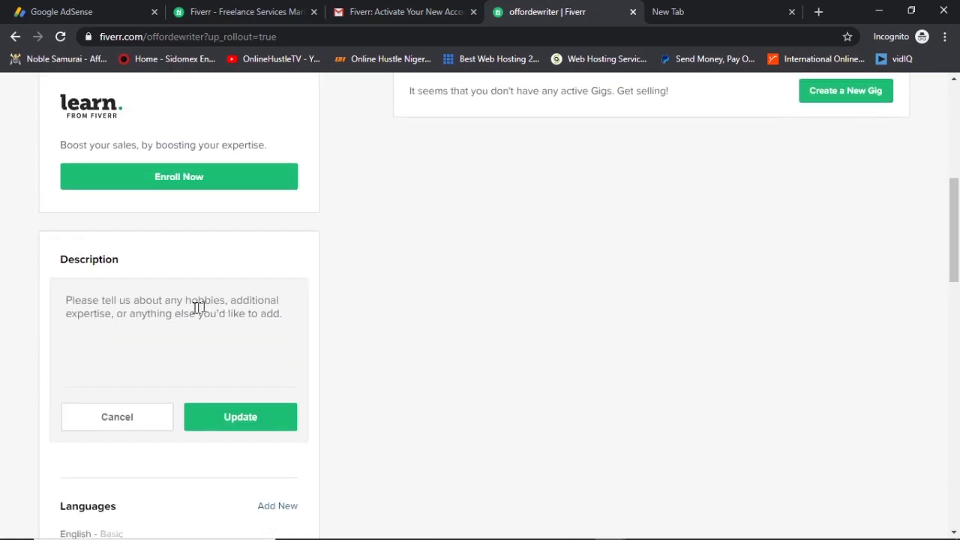
scroll(293, 317, up, 3)
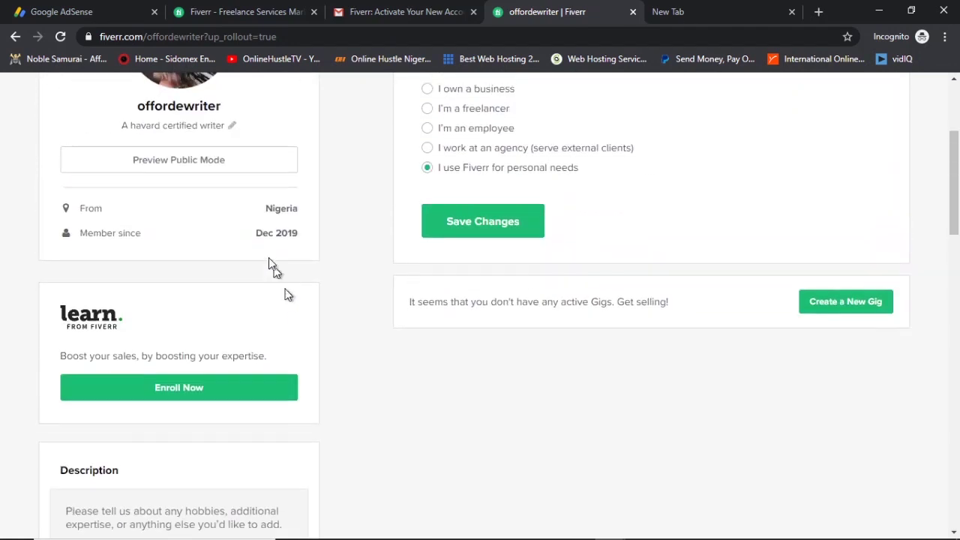
scroll(272, 315, down, 3)
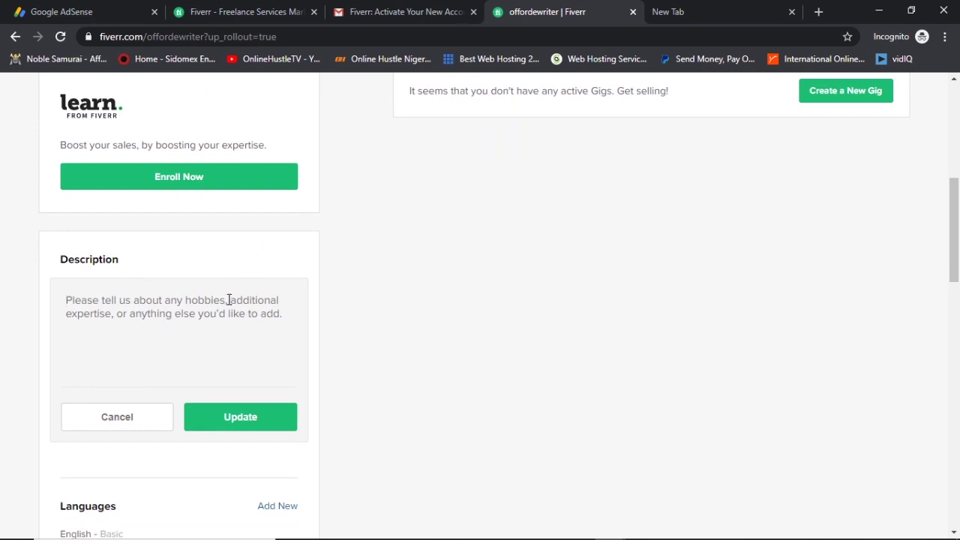
text(M)
key(BackSpace)
text(M)
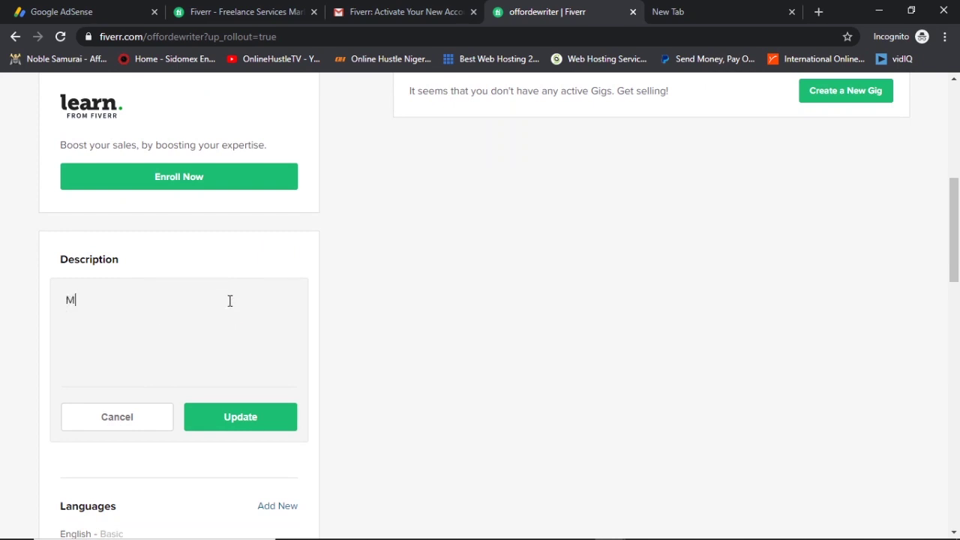
text(y h)
text( name is B)
text(rown, I a)
text(m a )
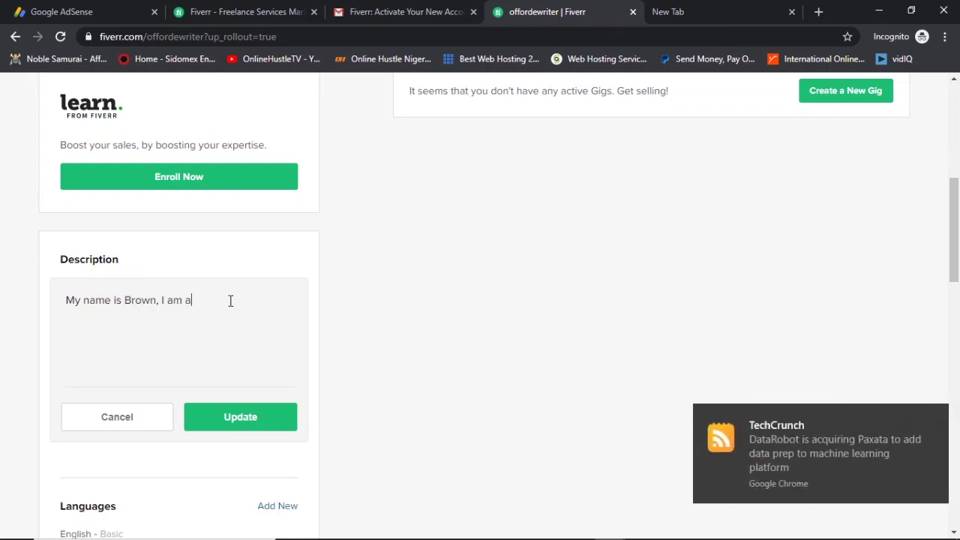
text(havard certified a)
key(BackSpace)
text(writer)
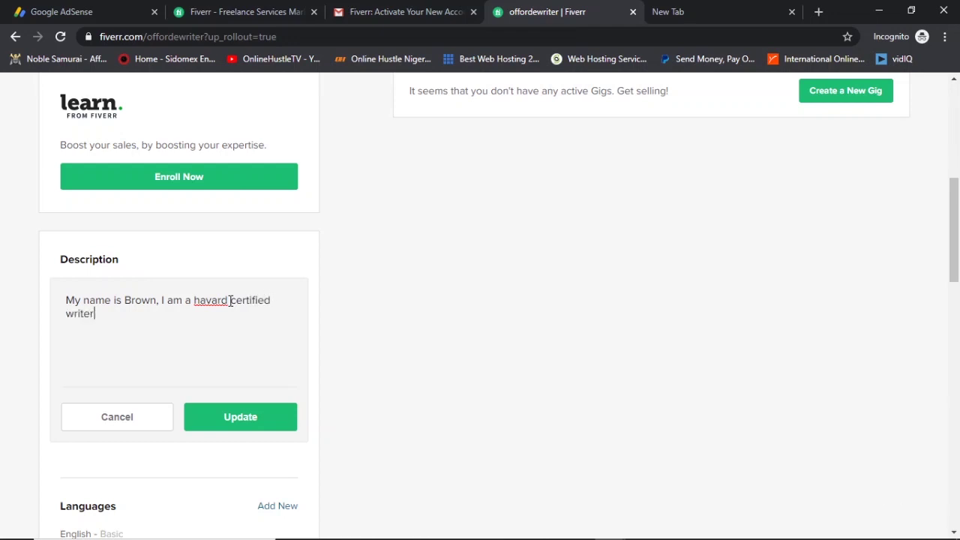
text( with over 10 years )
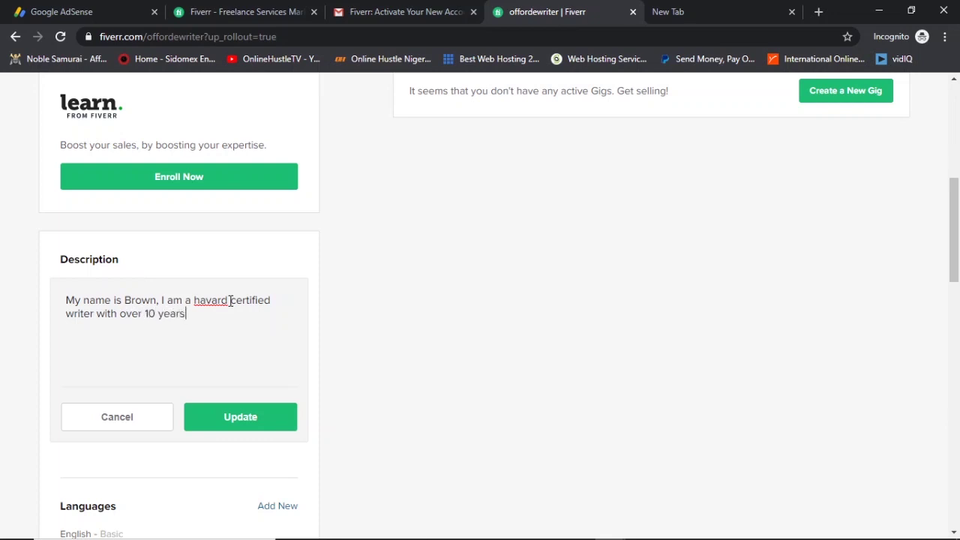
text(experience. I am )
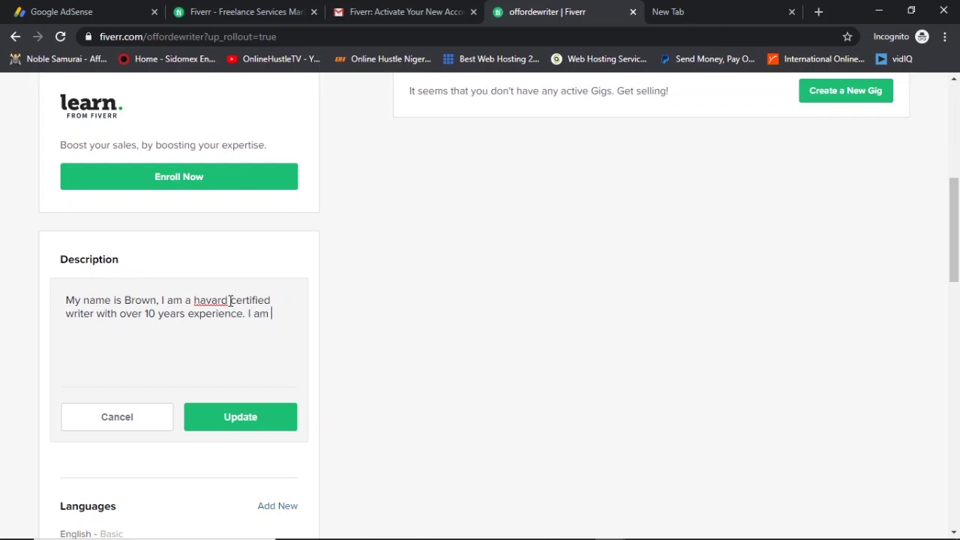
text(open t all sorts of )
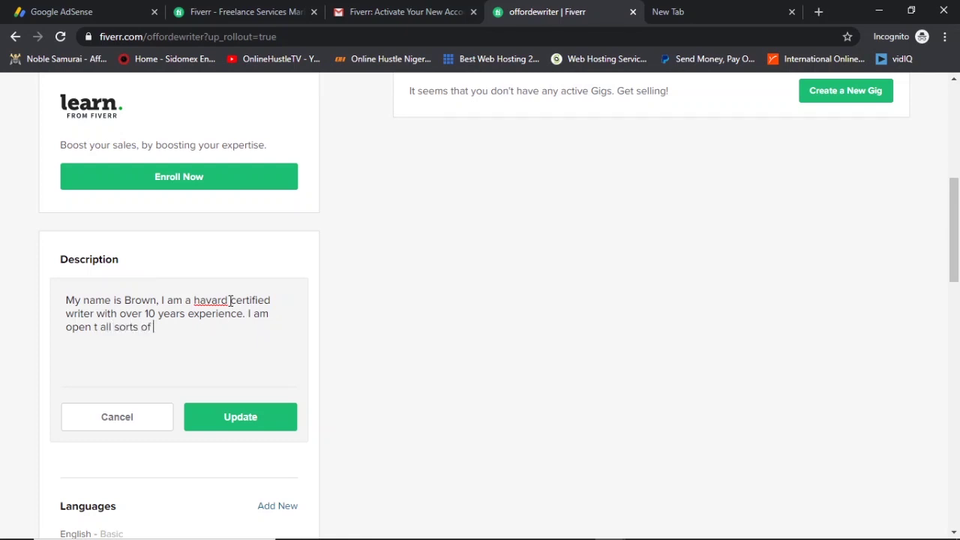
text(writing projects)
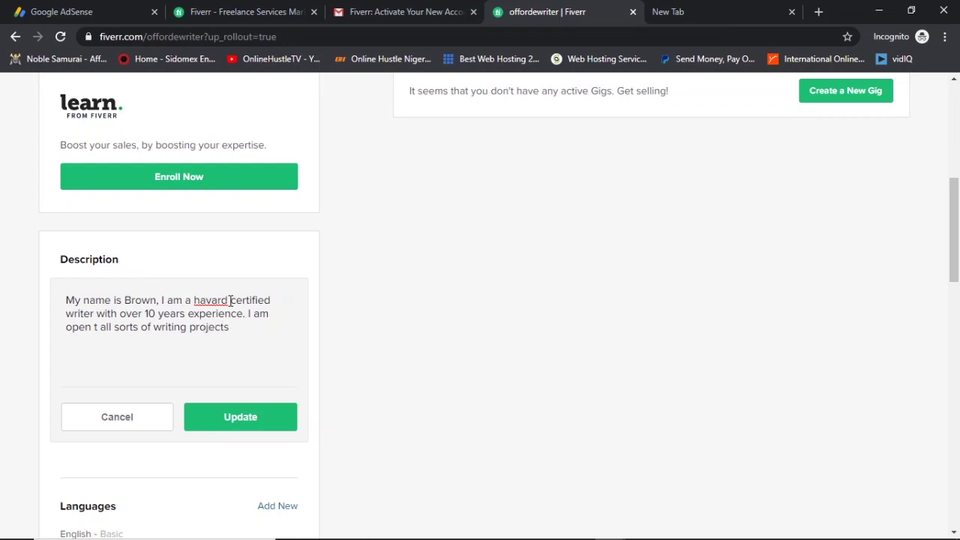
text( blabla bla)
Correct the misspelled 'havard' to 'Harvard' and save the description.
key(Left)
key(Left)
key(Left)
key(Left)
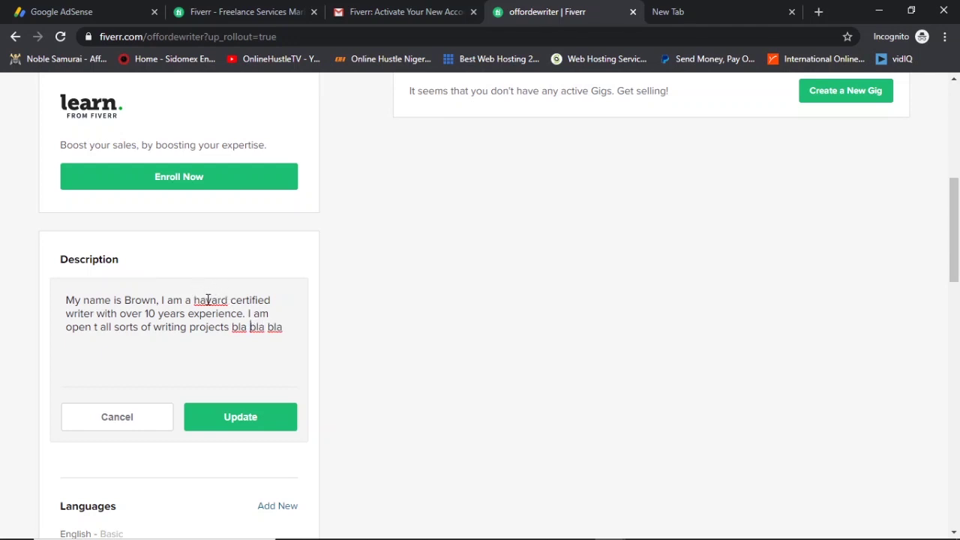
right_click(208, 300)
click(247, 327)
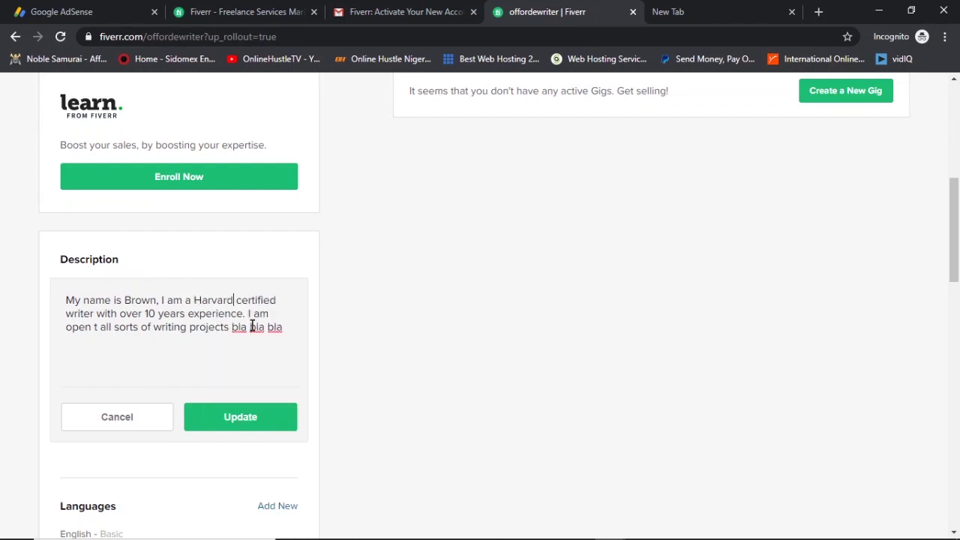
click(287, 294)
scroll(276, 270, up, 2)
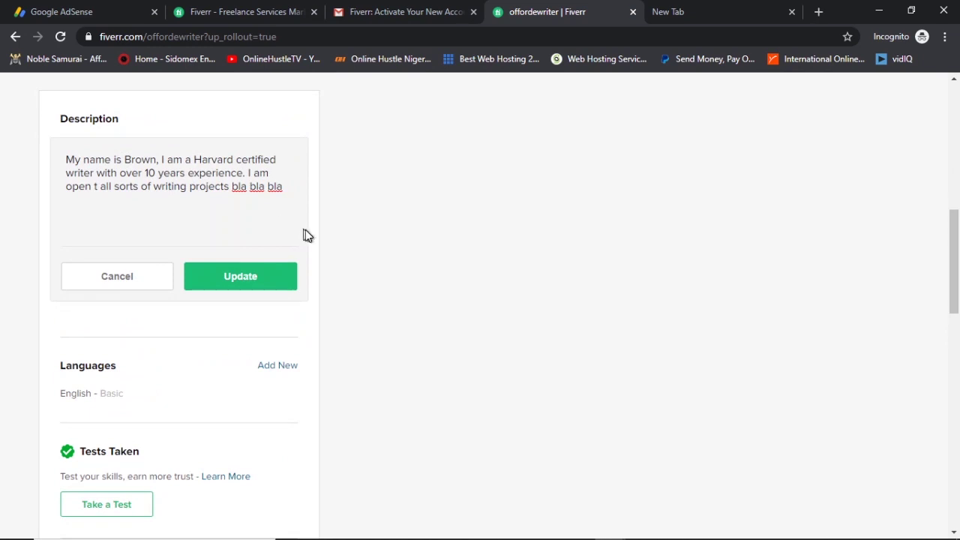
click(257, 276)
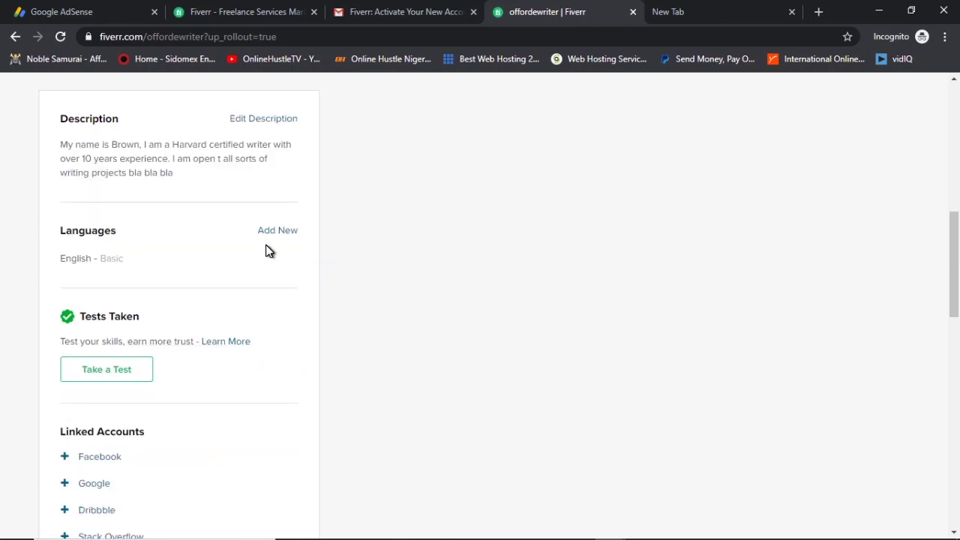
Change English proficiency to Fluent and save it.
click(132, 259)
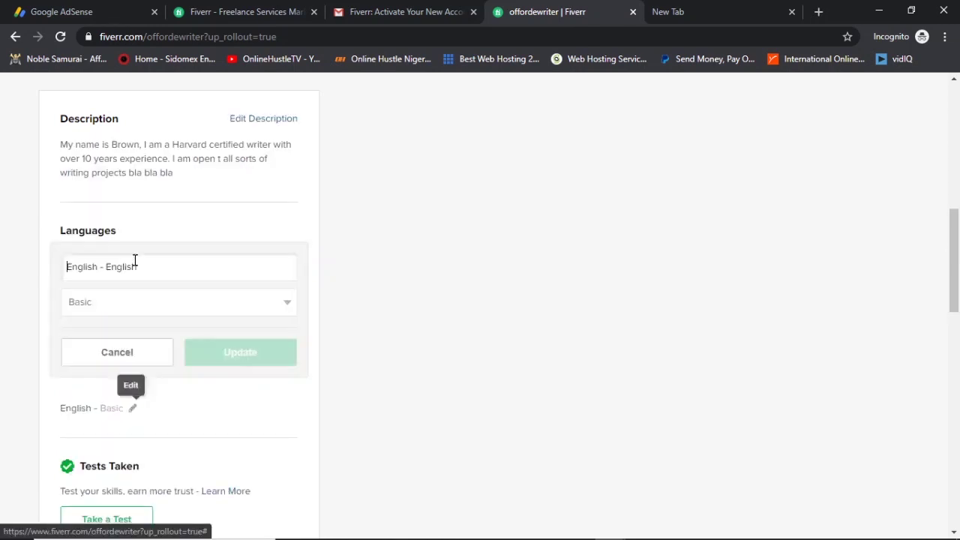
click(167, 300)
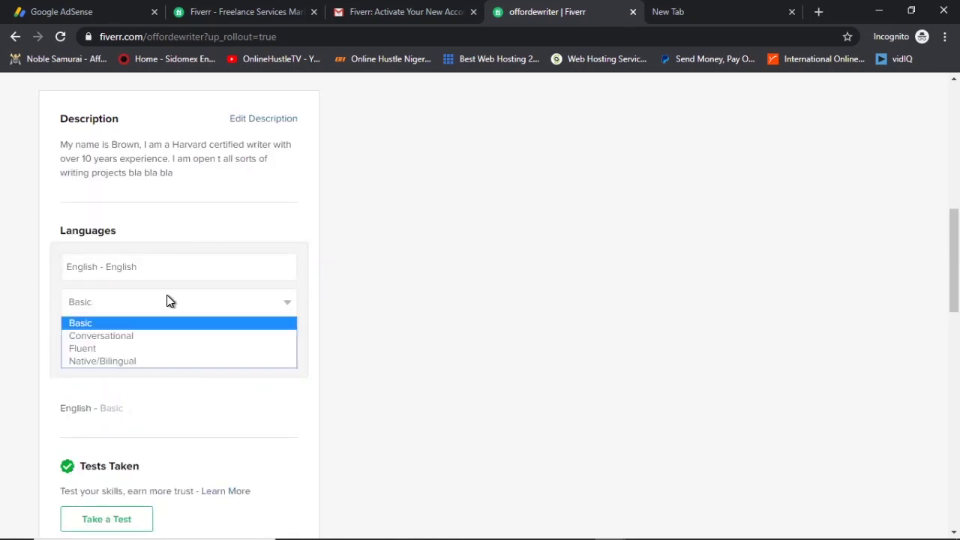
click(167, 348)
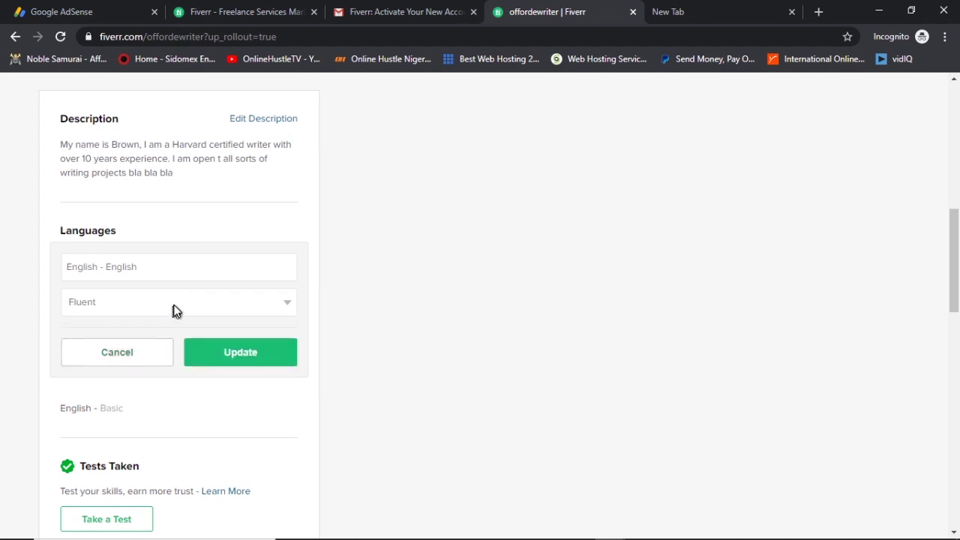
click(240, 349)
Add French as a new language at Fluent level.
click(267, 240)
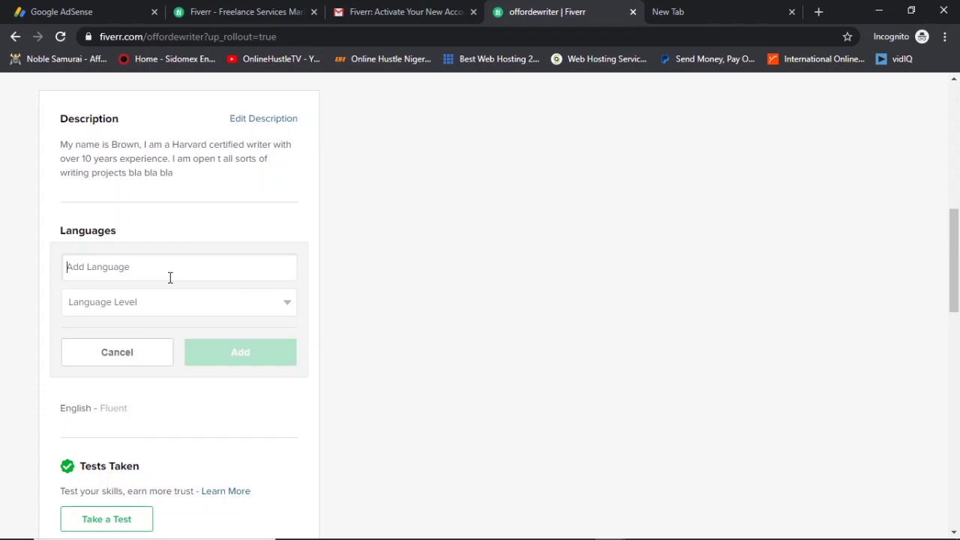
text(Fre)
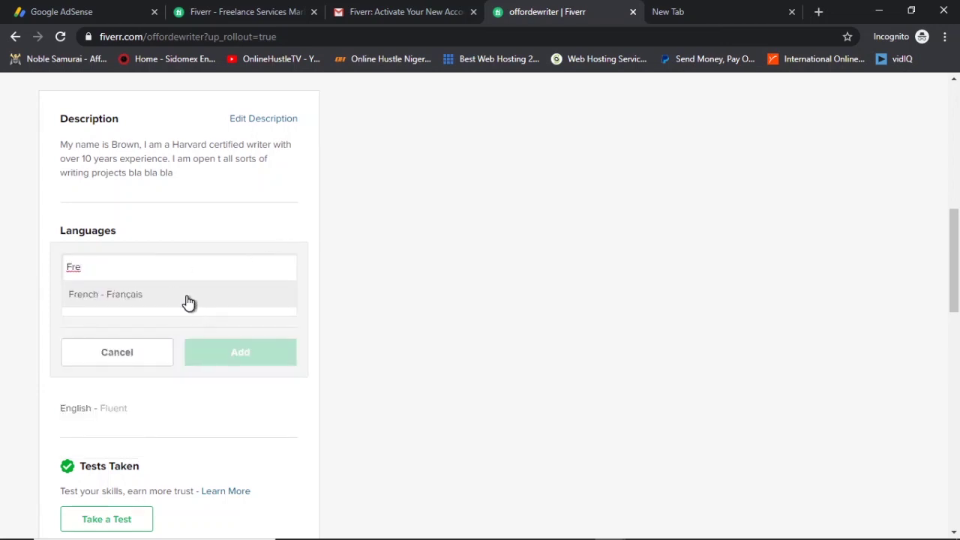
click(188, 300)
click(183, 300)
click(172, 349)
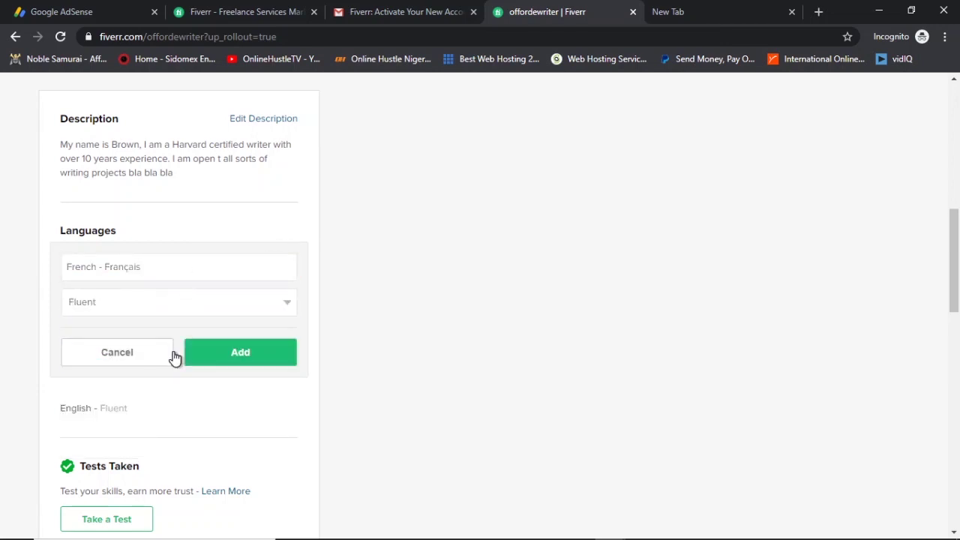
click(232, 352)
scroll(238, 345, down, 2)
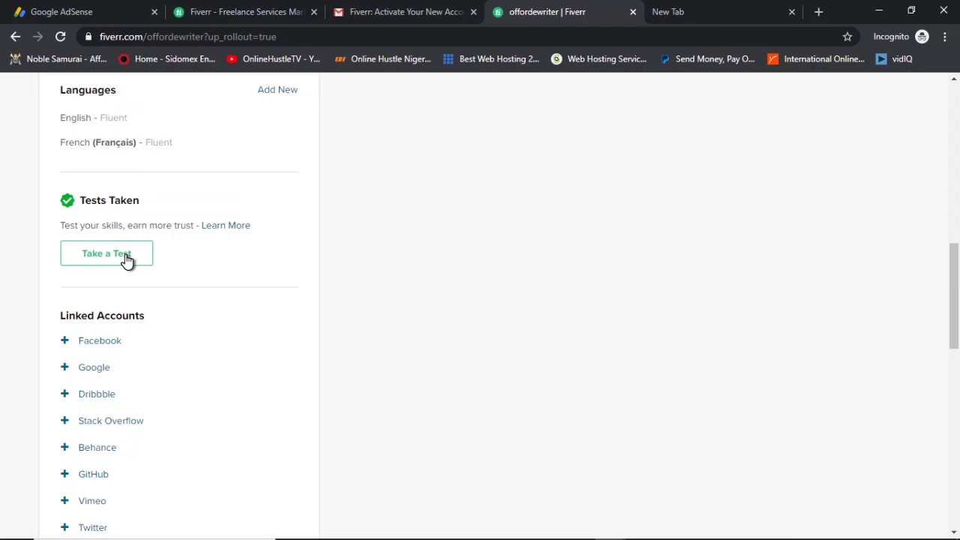
scroll(126, 260, down, 3)
scroll(134, 255, up, 1)
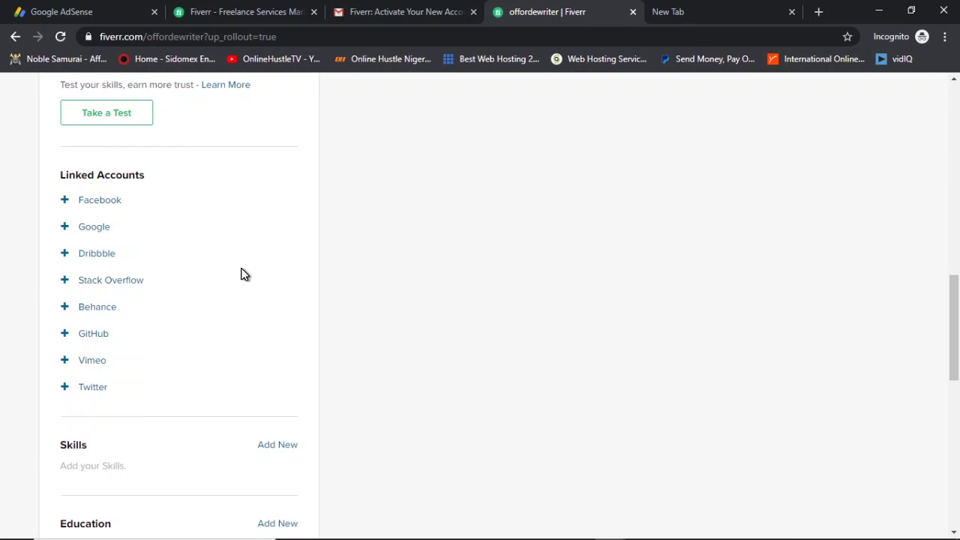
Add the Creative Writter skill with an experience level and save it.
scroll(243, 274, down, 2)
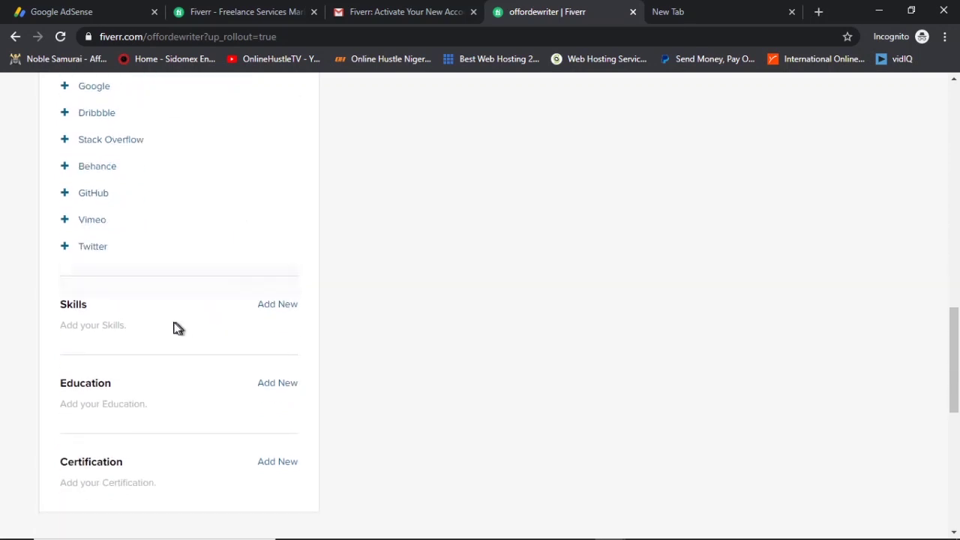
click(268, 306)
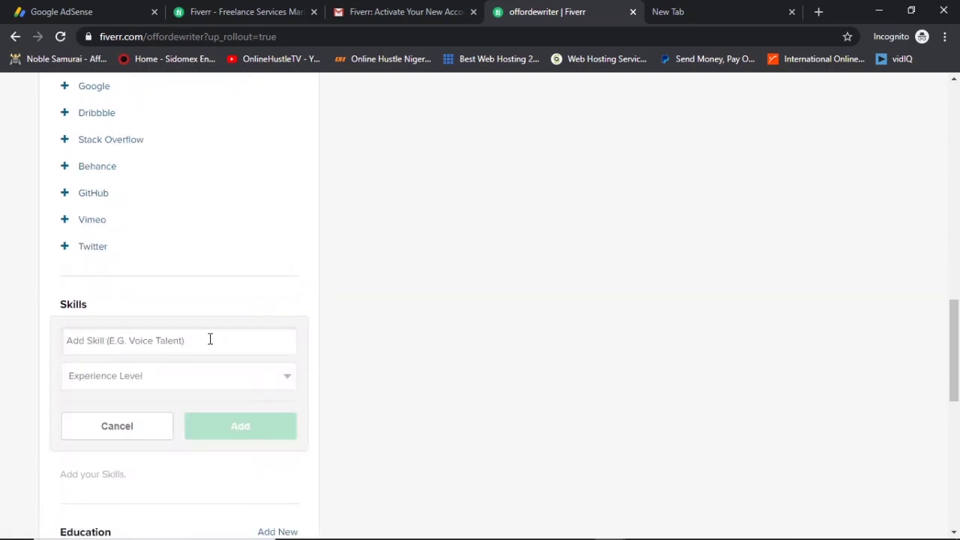
text(Wriitng)
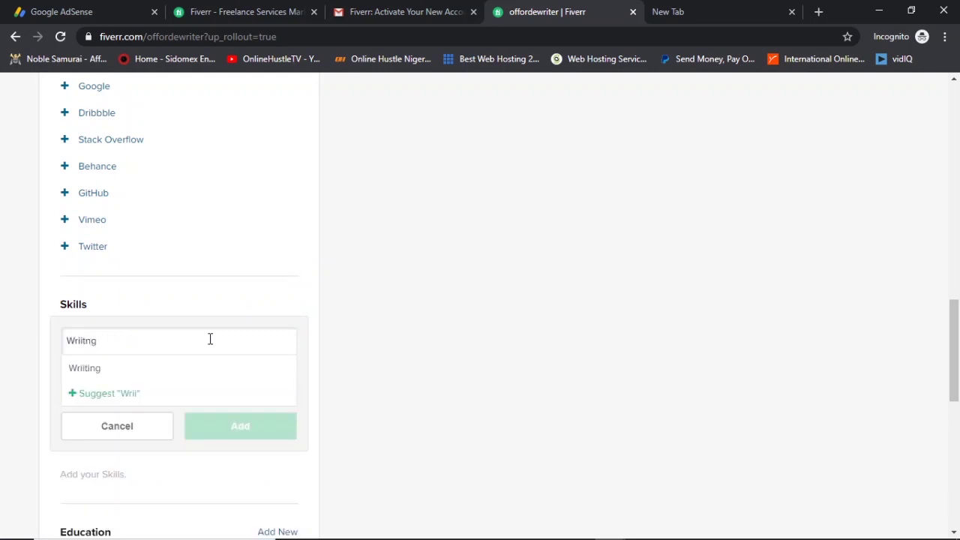
key(BackSpace)
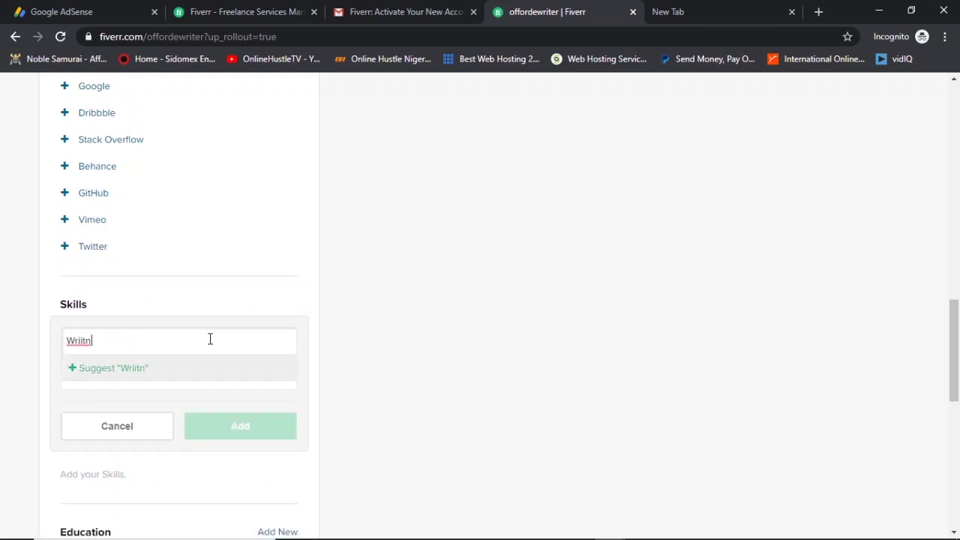
key(BackSpace)
key(BackSpace)
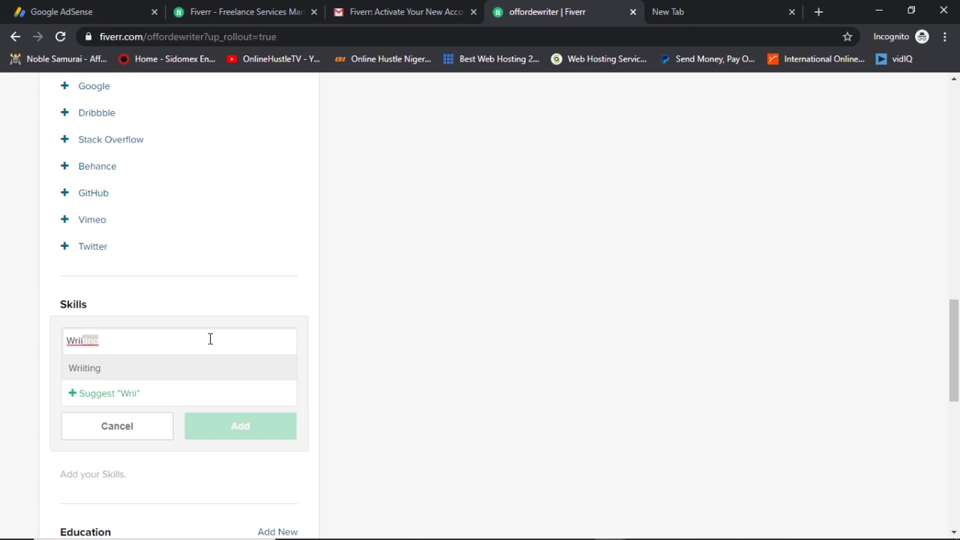
key(BackSpace)
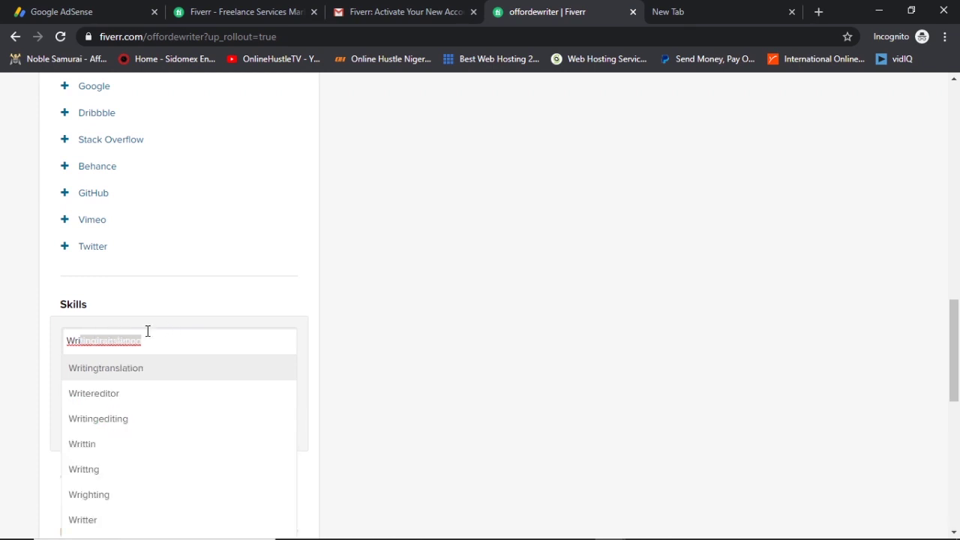
scroll(154, 420, down, 2)
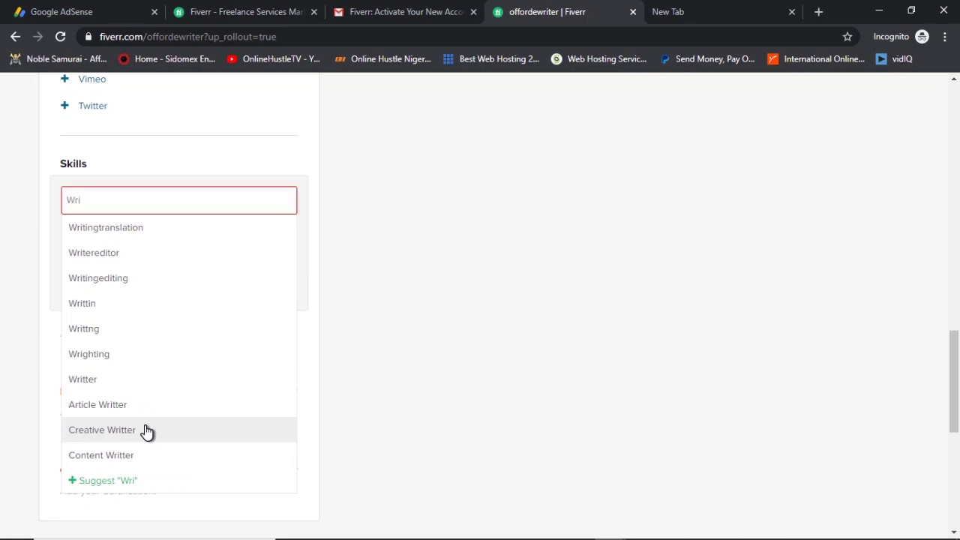
click(146, 429)
click(166, 233)
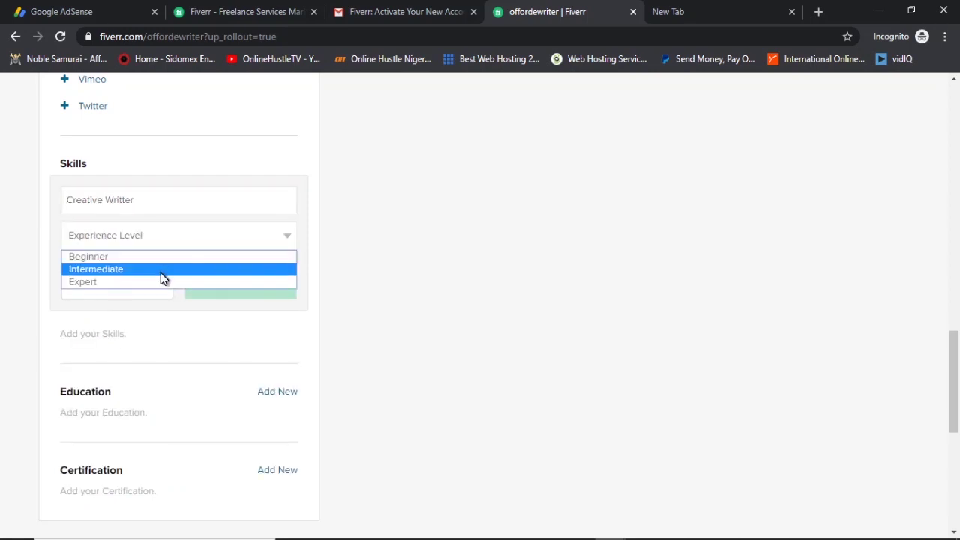
click(160, 282)
click(220, 289)
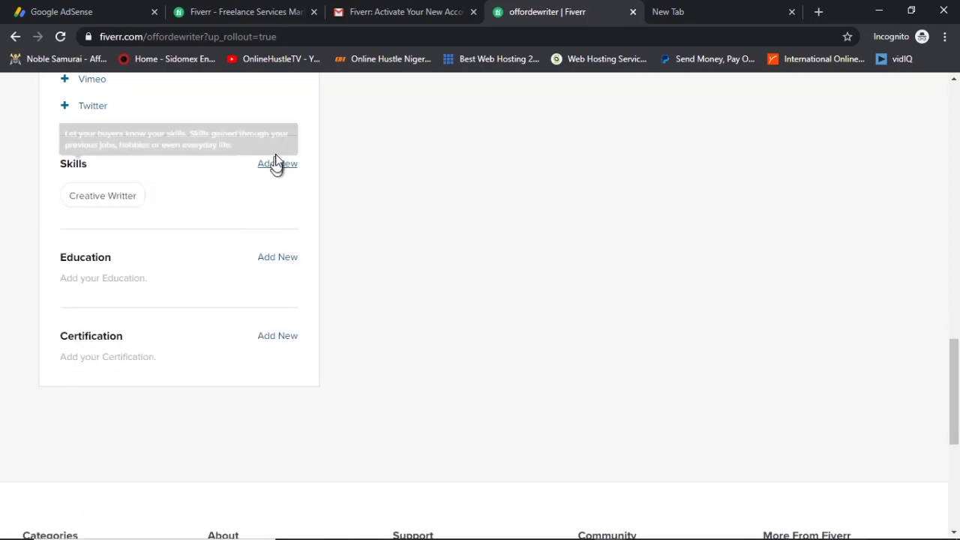
click(277, 164)
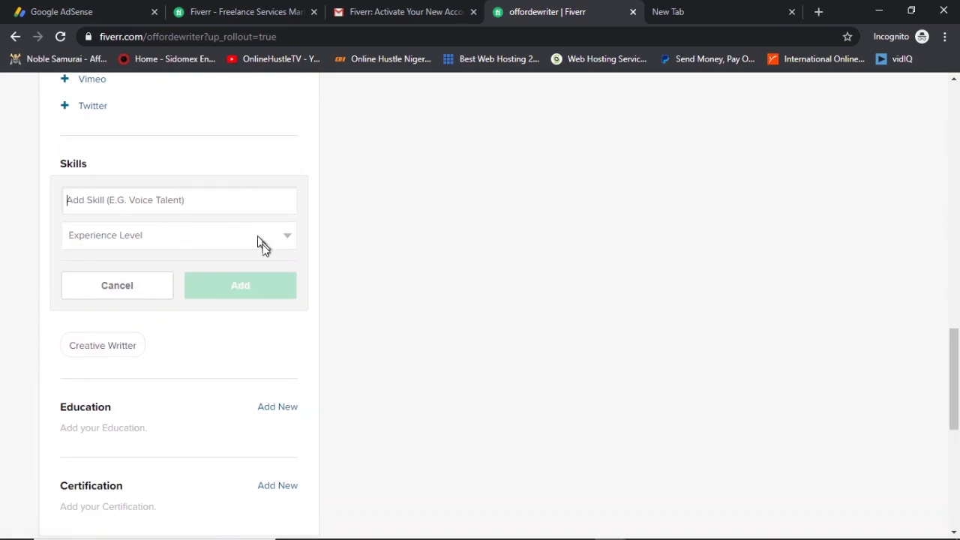
Discard the empty skill form and add the suggested Content Writing skill with an experience level.
click(151, 281)
click(135, 257)
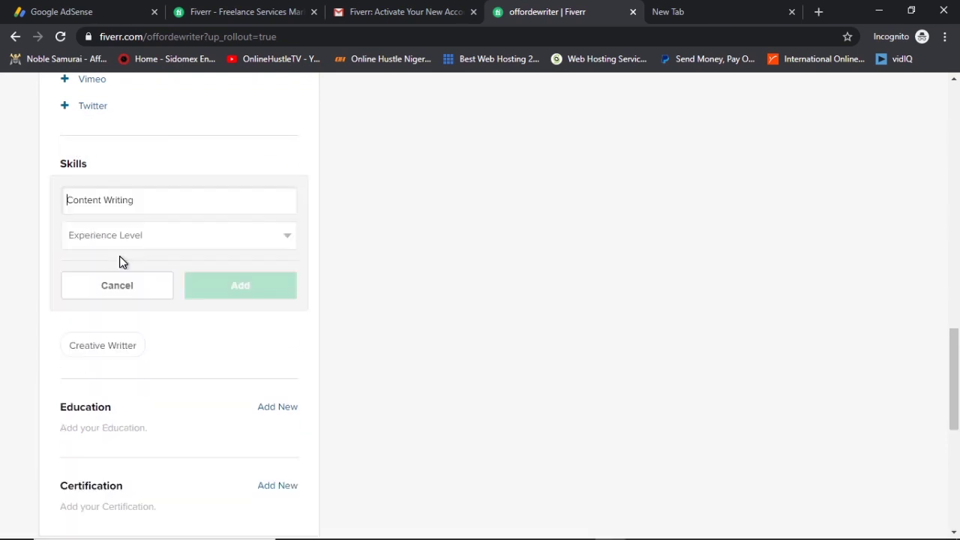
click(193, 249)
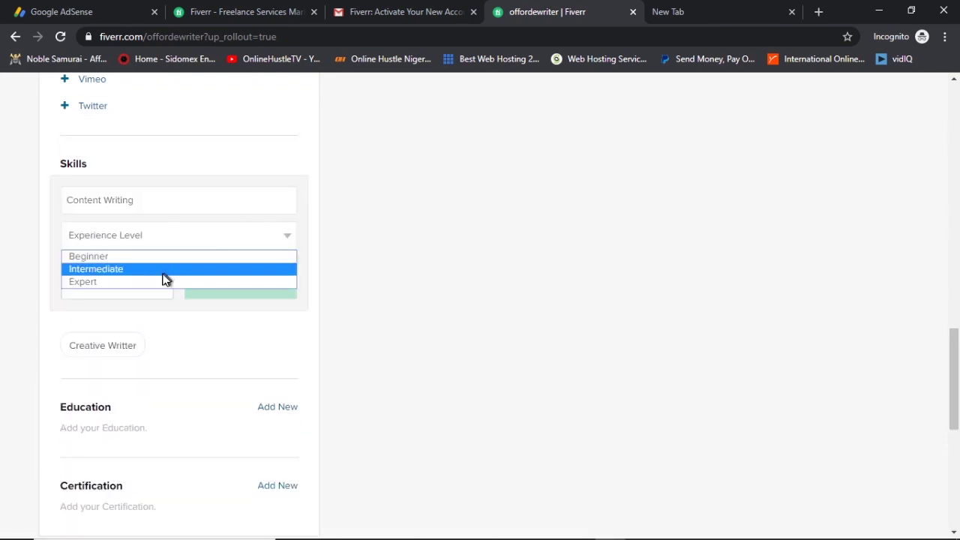
click(162, 281)
click(234, 287)
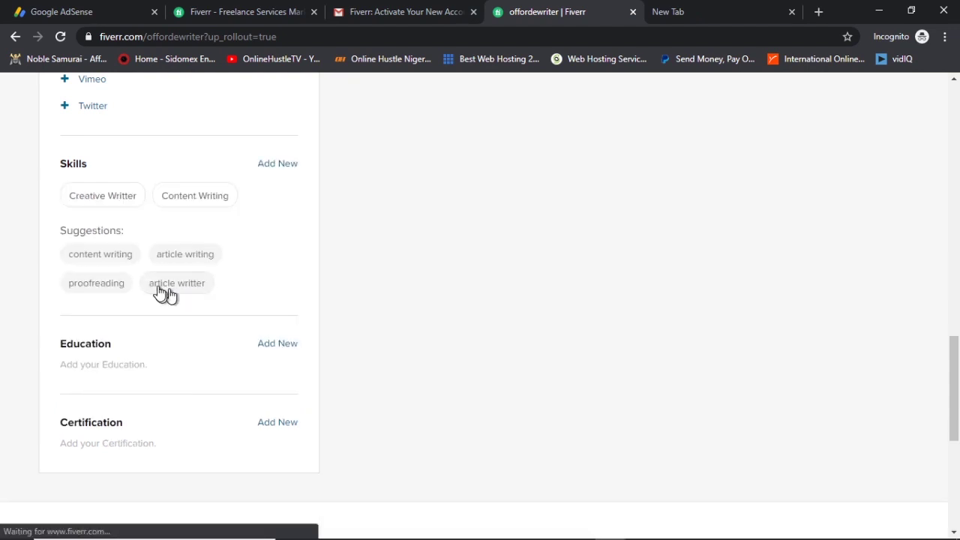
Start adding the suggested Creative Writing skill.
click(123, 290)
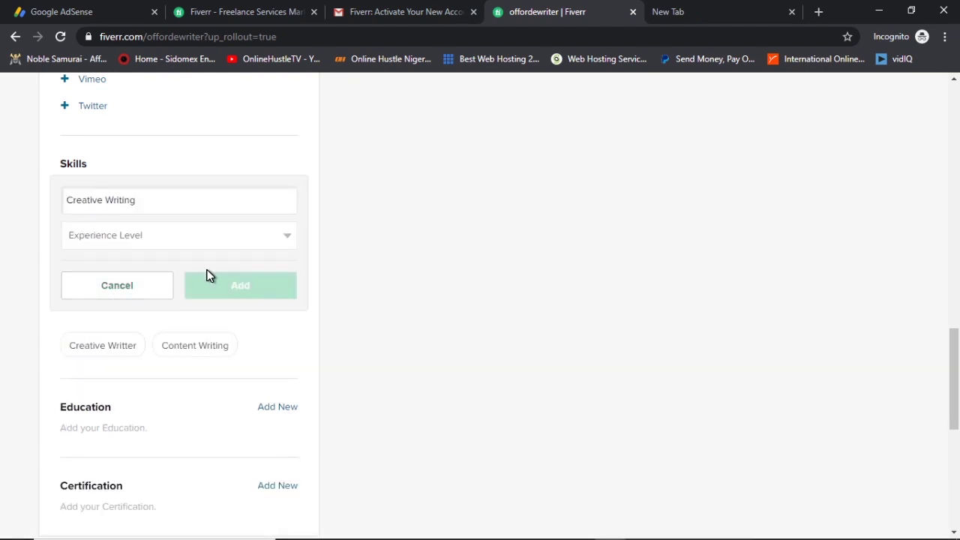
scroll(197, 285, down, 2)
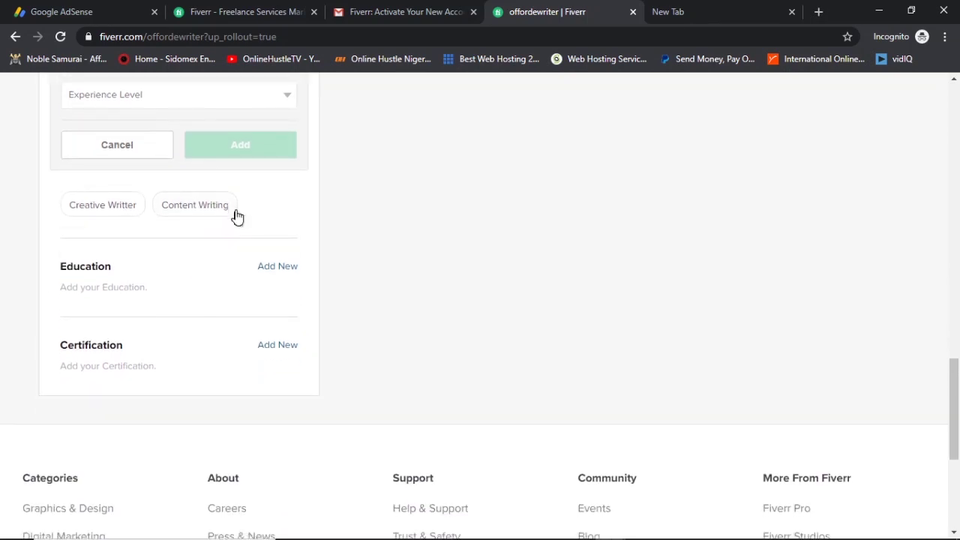
scroll(255, 247, up, 3)
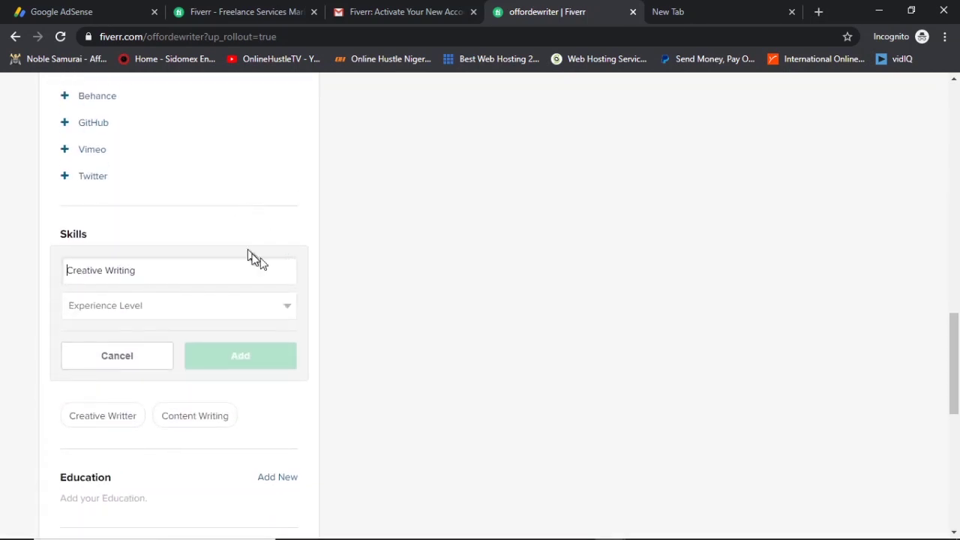
scroll(268, 262, down, 4)
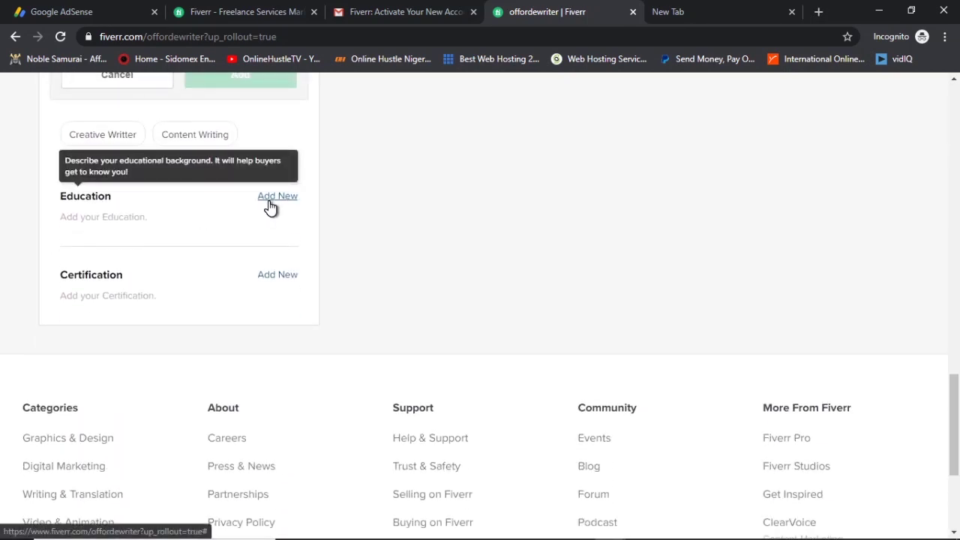
Start an education entry with country Nigeria and University Of Calabar.
click(266, 202)
click(241, 235)
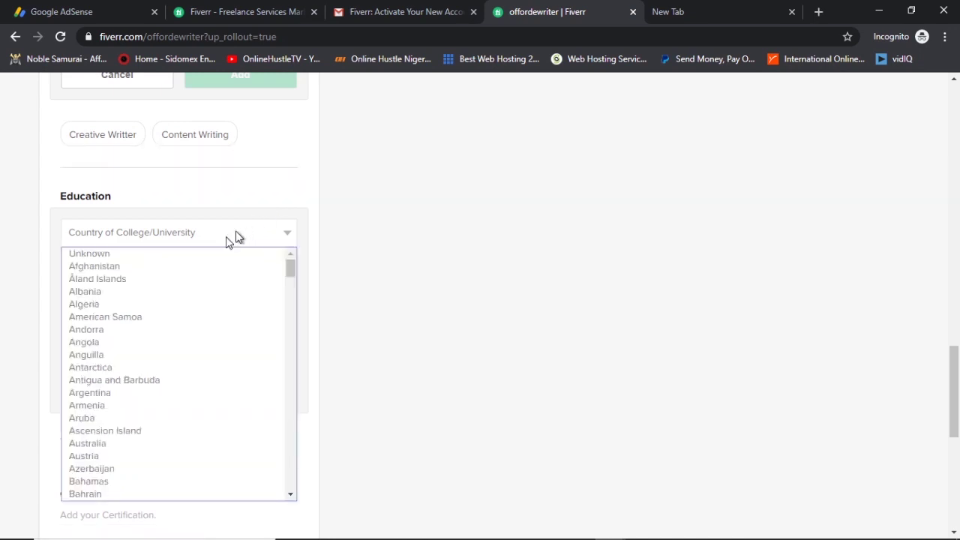
scroll(171, 294, down, 15)
scroll(168, 293, down, 20)
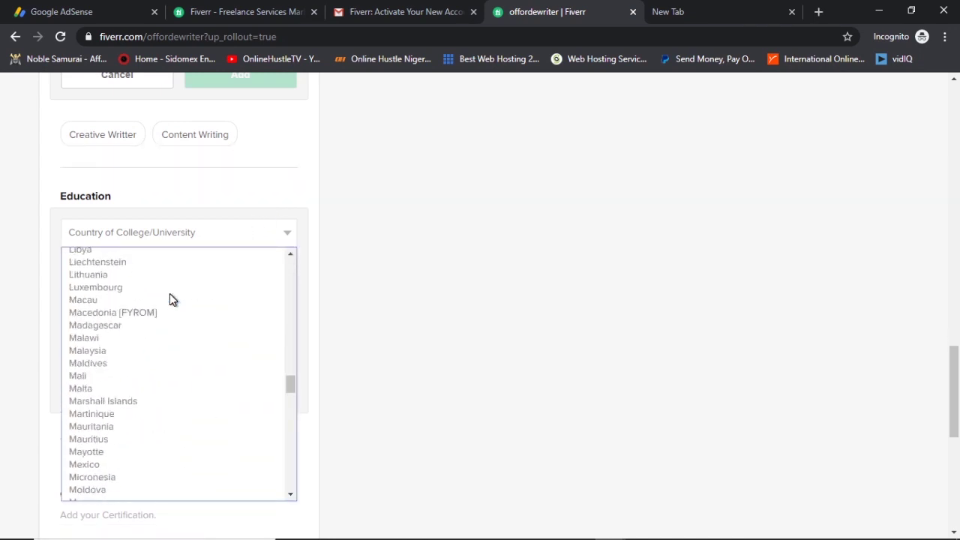
scroll(167, 295, down, 2)
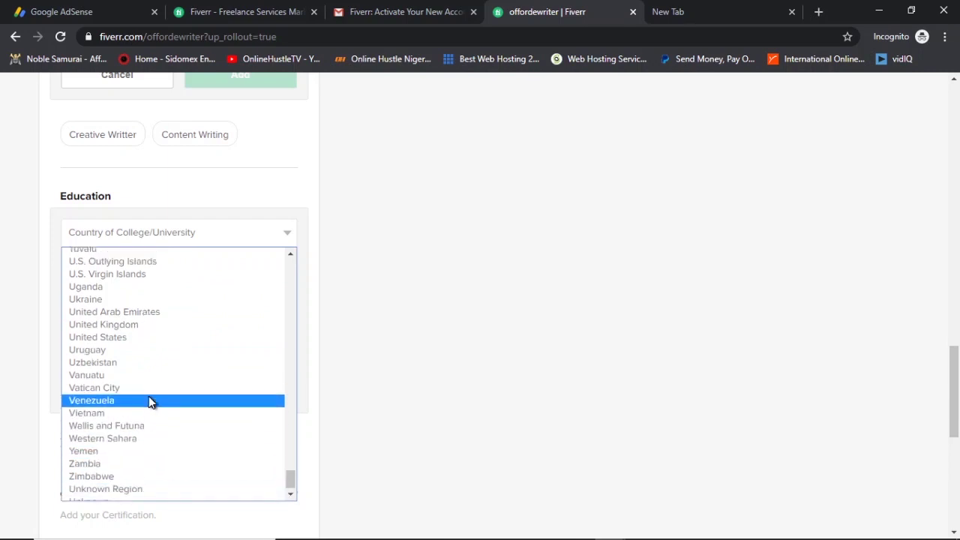
scroll(149, 396, up, 10)
scroll(155, 292, down, 5)
scroll(159, 315, up, 15)
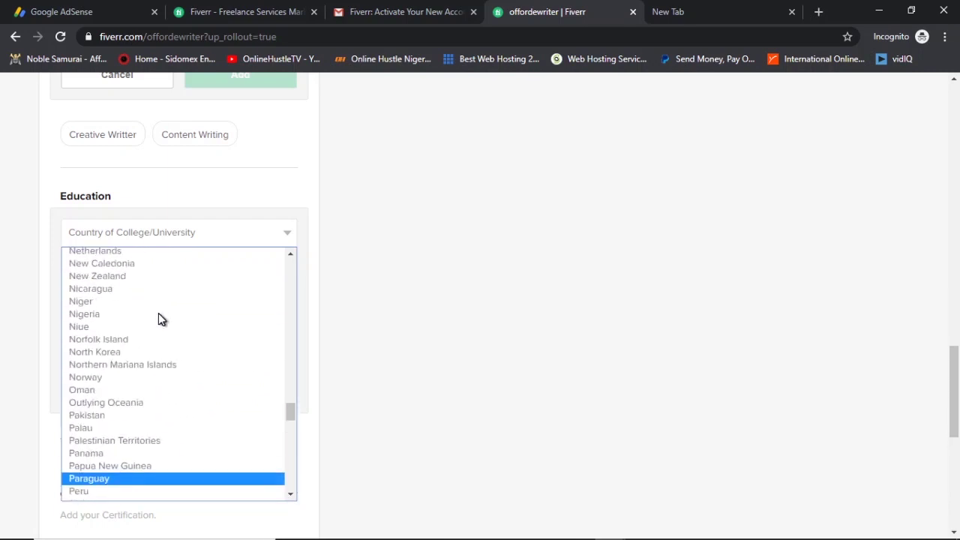
scroll(157, 330, down, 4)
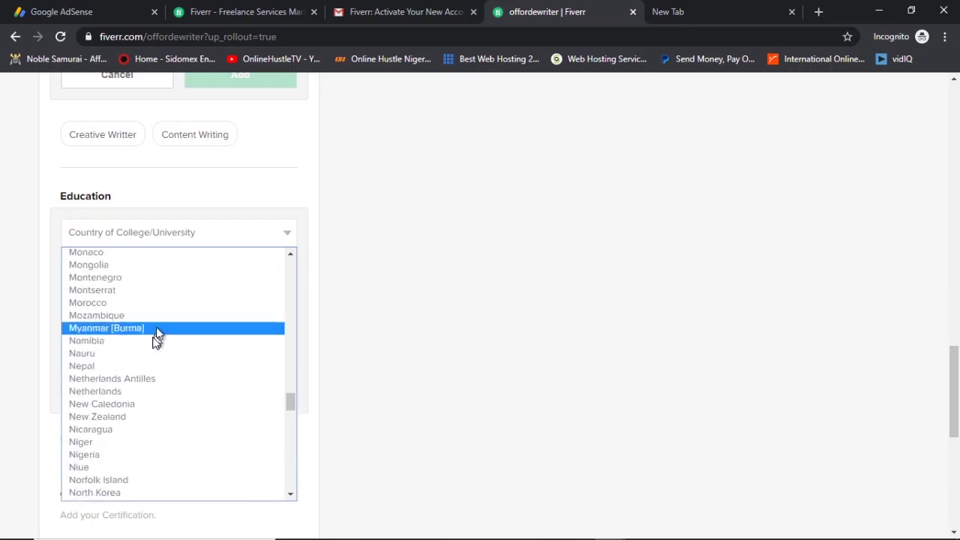
click(131, 455)
click(174, 267)
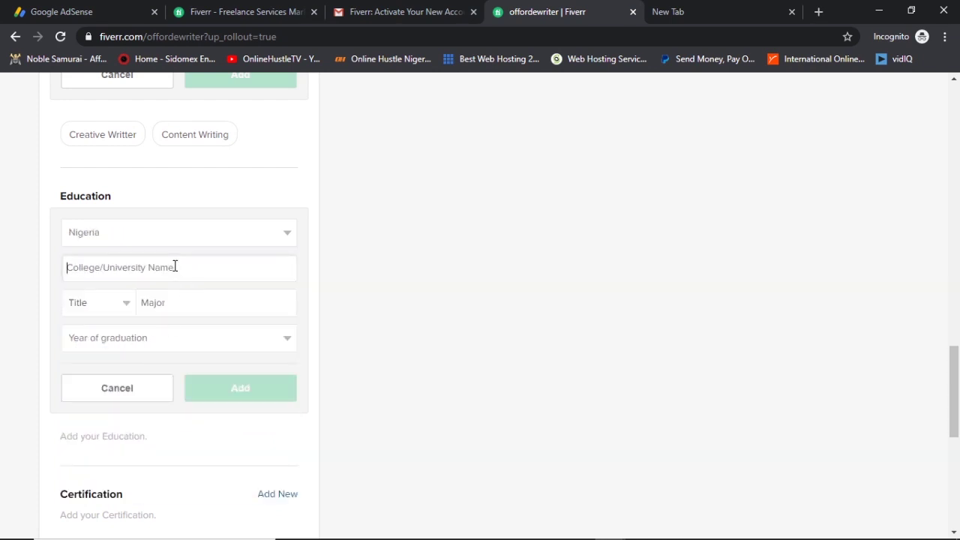
text(University Of )
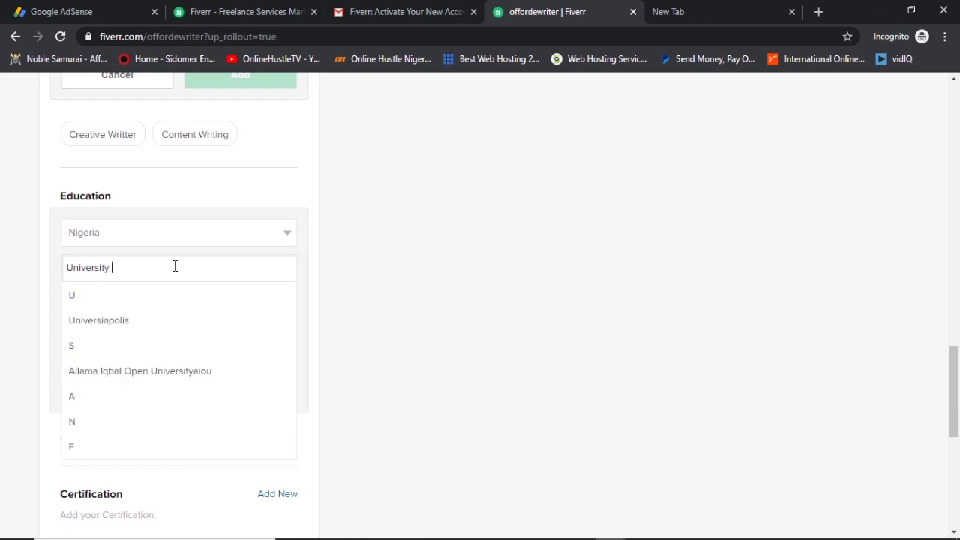
text(Cala)
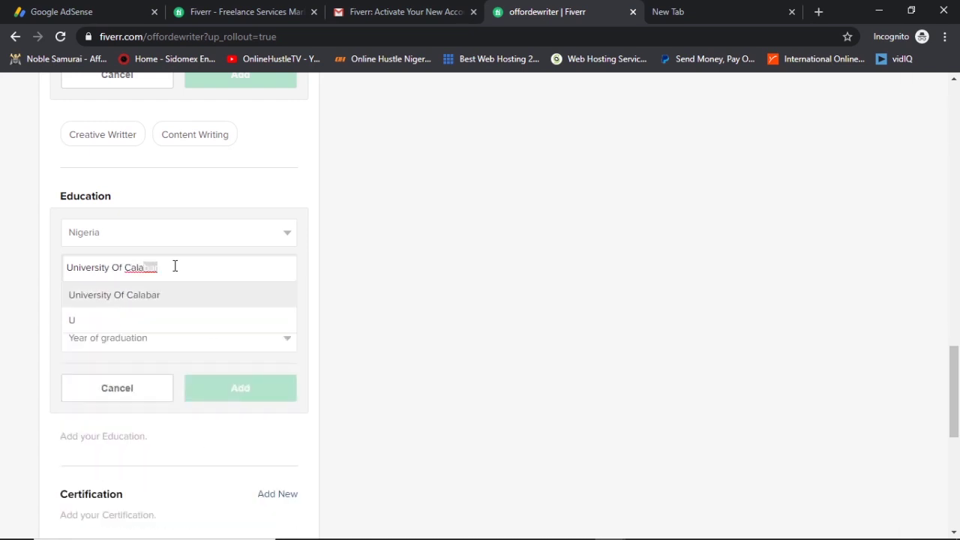
click(184, 298)
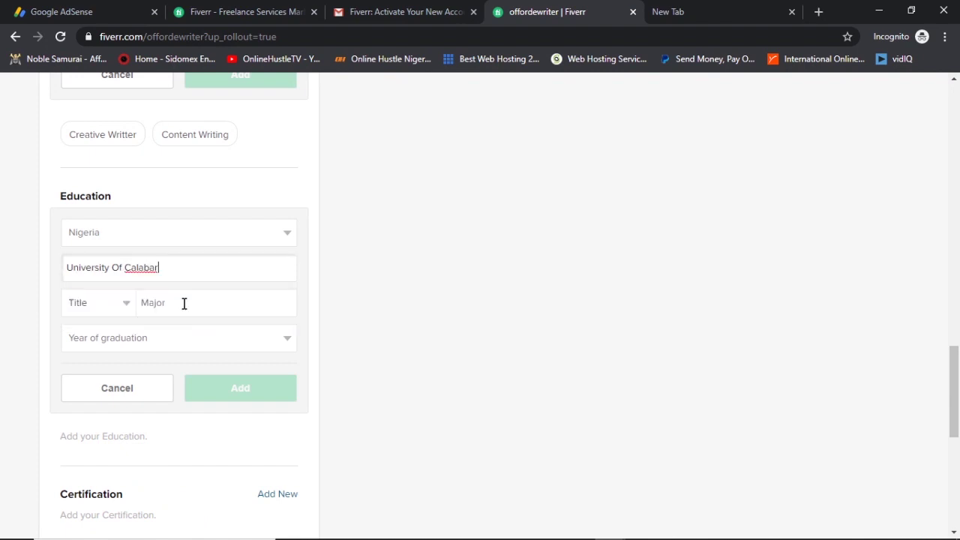
Set B.Sc. in Electricalelectronic Engineering, graduated 2013, save it, and begin a certification entry.
click(130, 313)
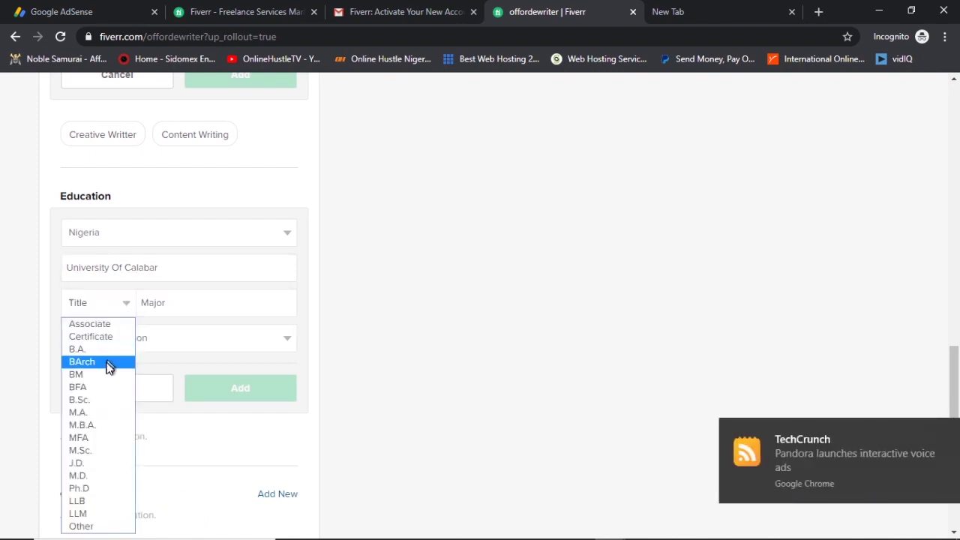
click(100, 401)
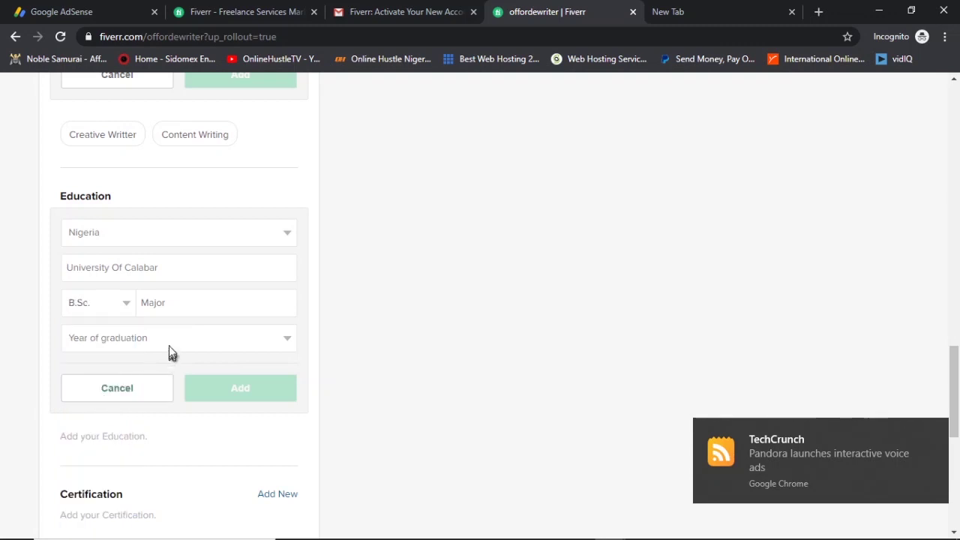
click(173, 310)
text(Electr)
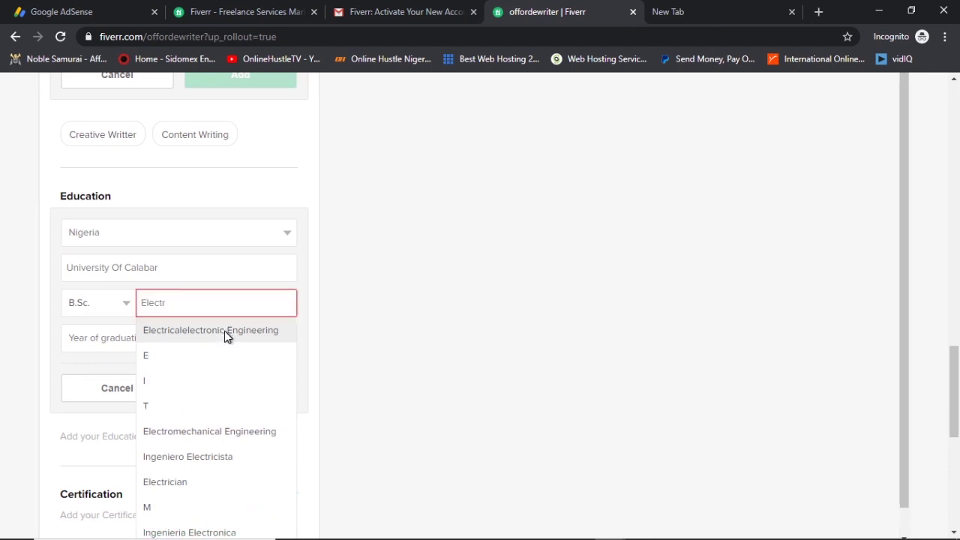
click(224, 331)
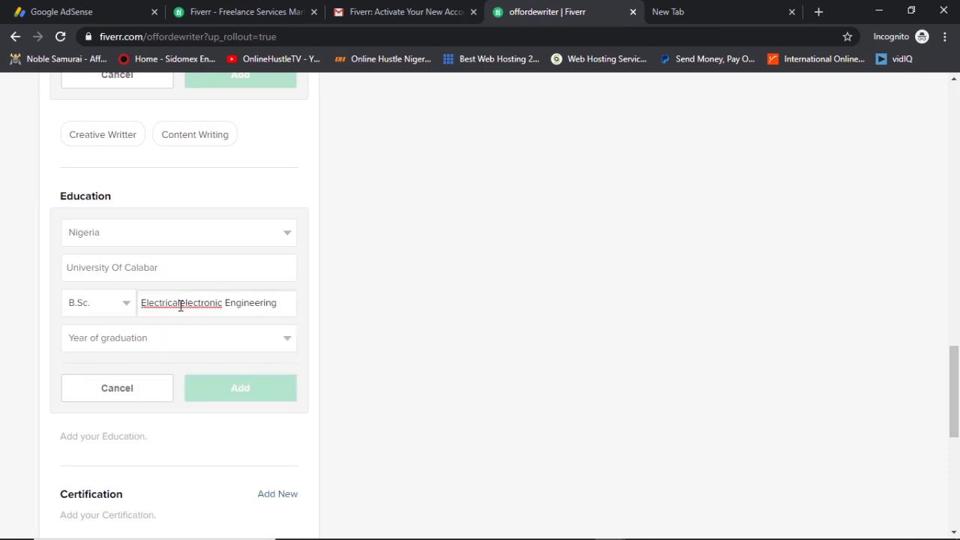
click(177, 345)
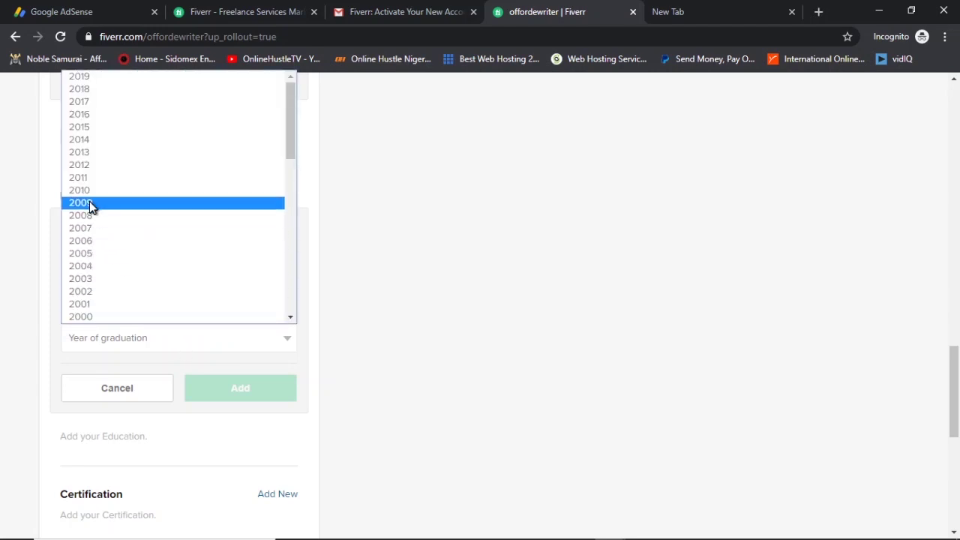
click(97, 152)
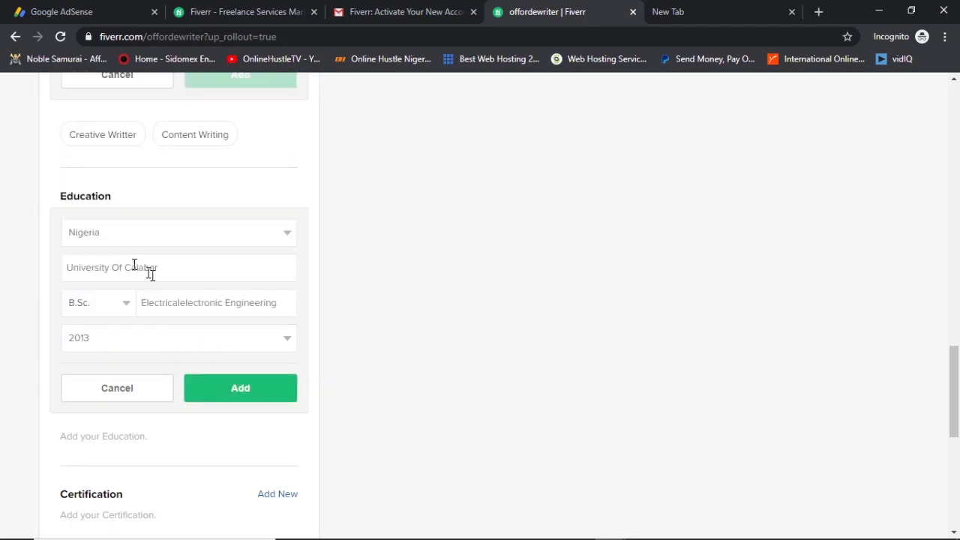
click(236, 399)
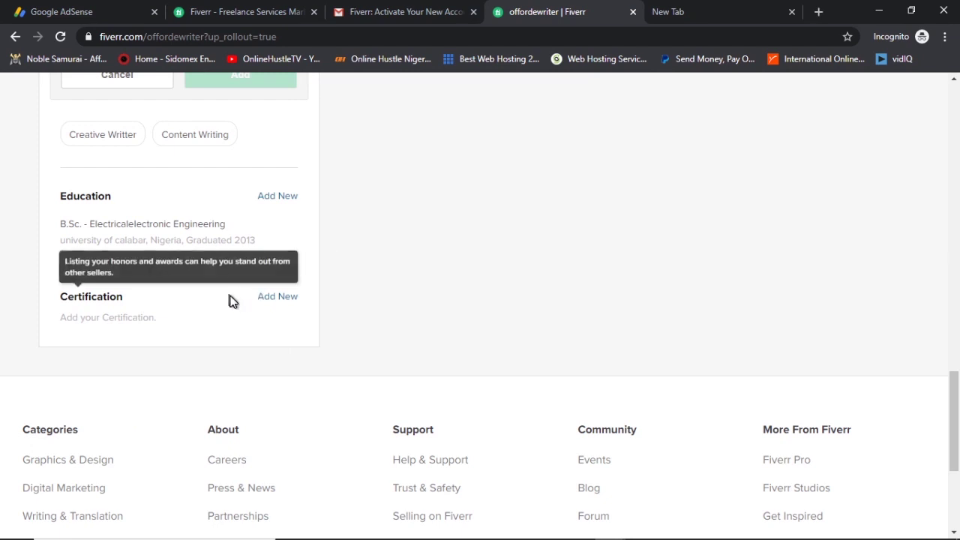
click(270, 308)
click(230, 336)
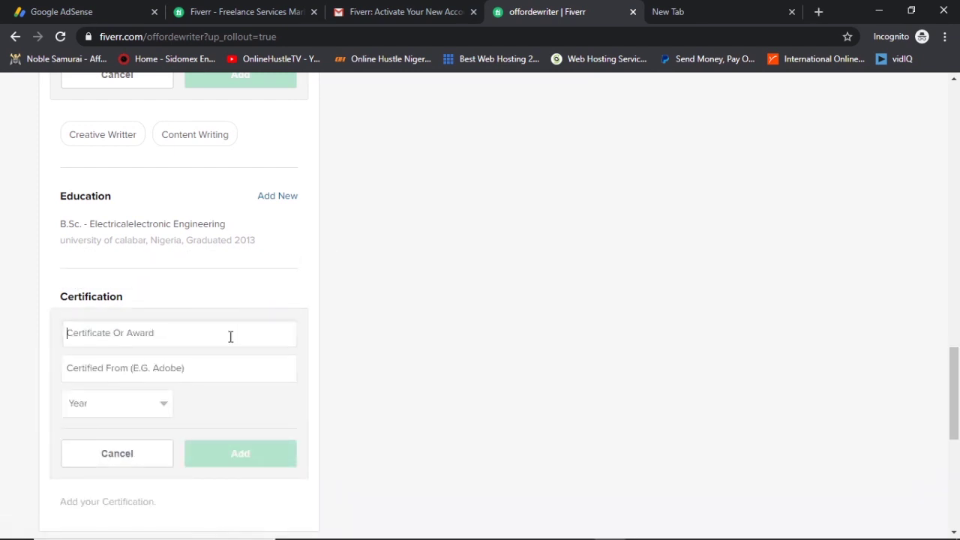
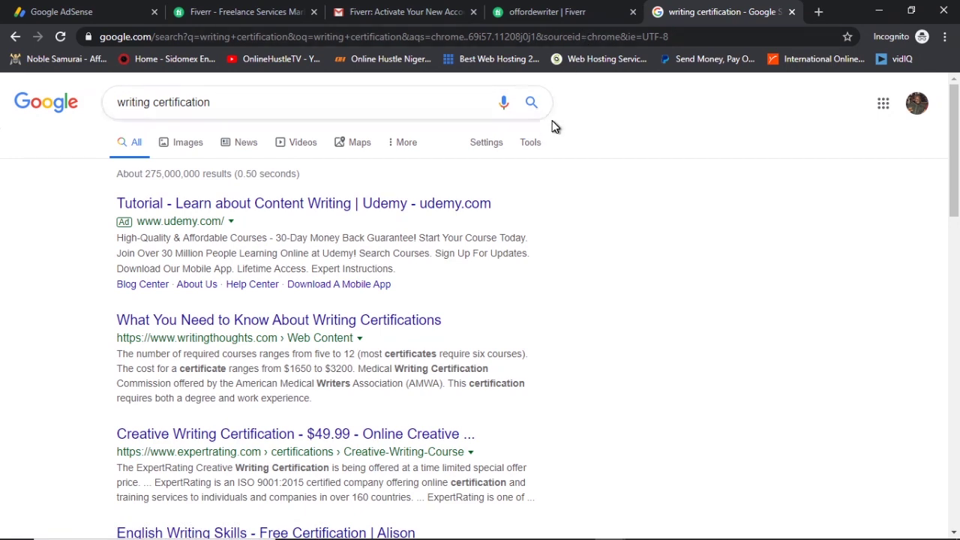
Skip the ExpertRating result, open Alison's English Writing Skills course, then return to the Fiverr profile.
scroll(596, 255, down, 2)
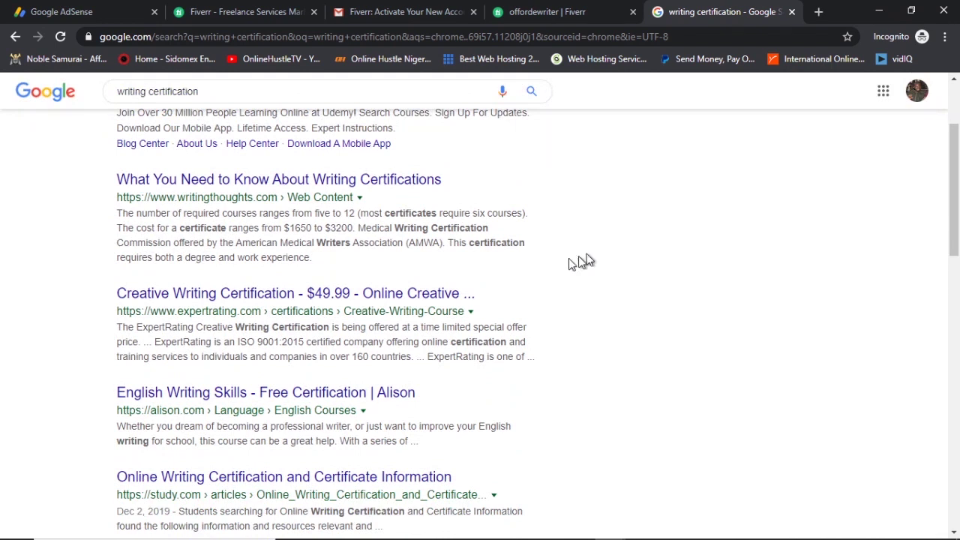
click(360, 295)
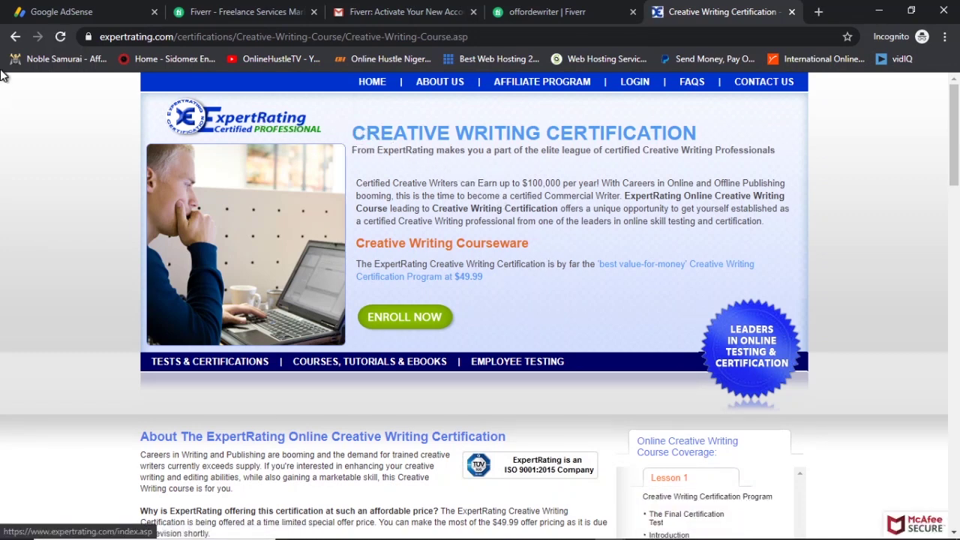
click(14, 38)
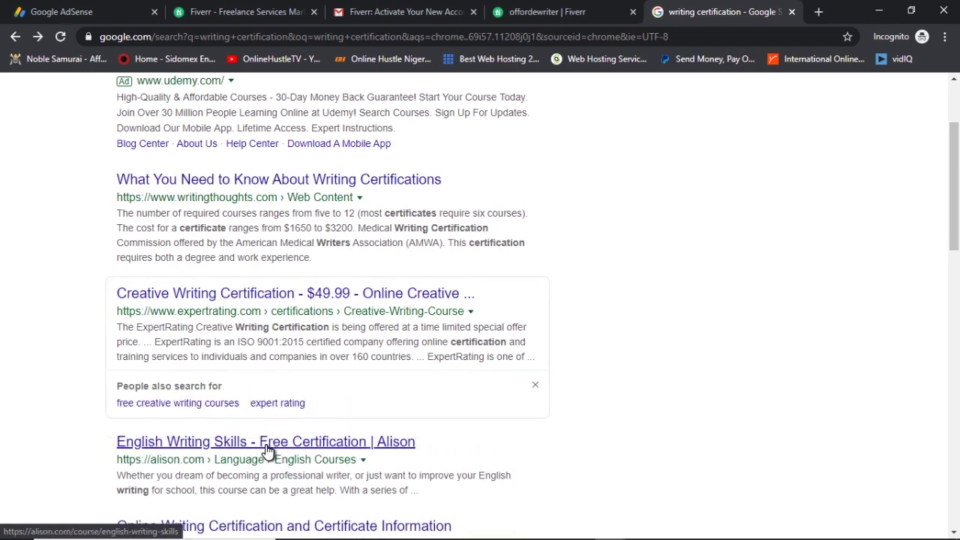
click(268, 450)
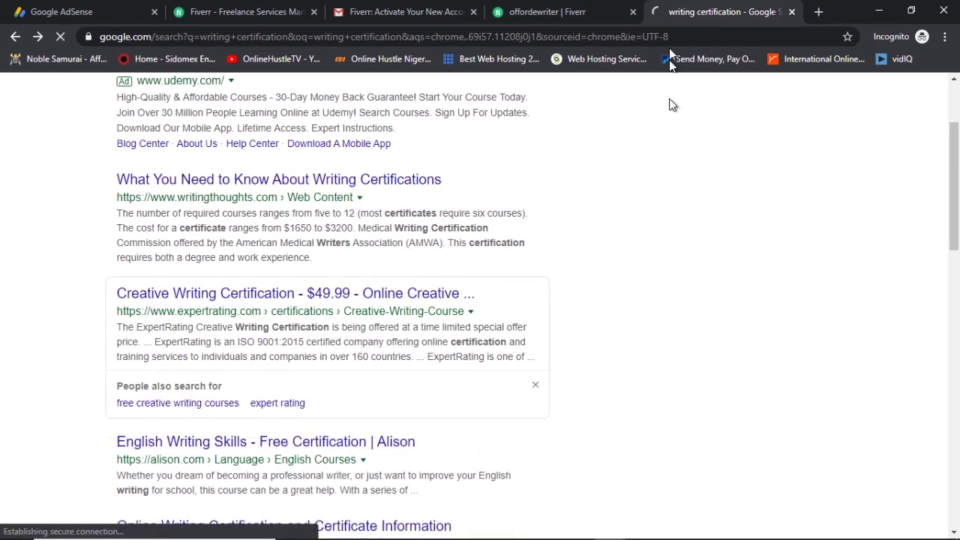
click(548, 11)
Add the certification 'English Writing Skills' from Alison, year 2015, and start a fresh blank entry.
click(195, 340)
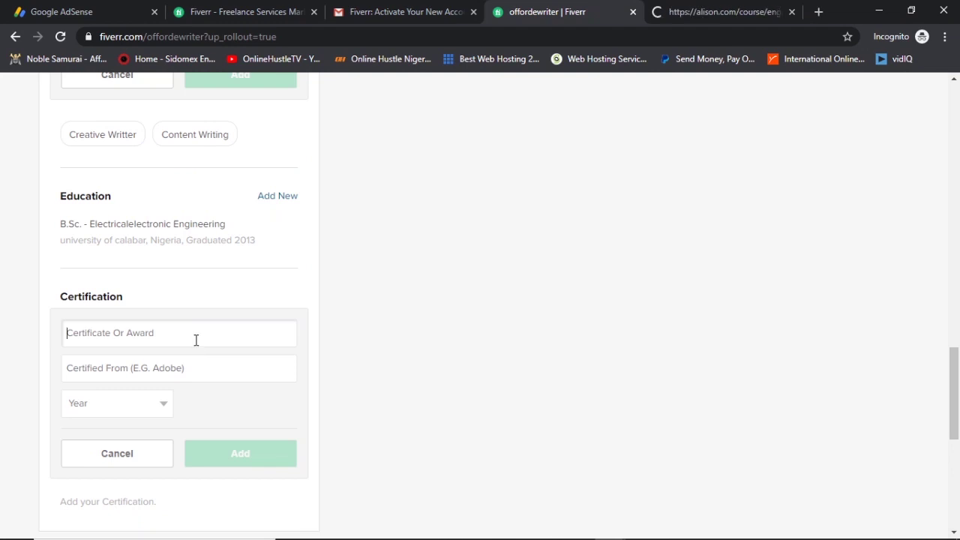
text(English Writing Skills)
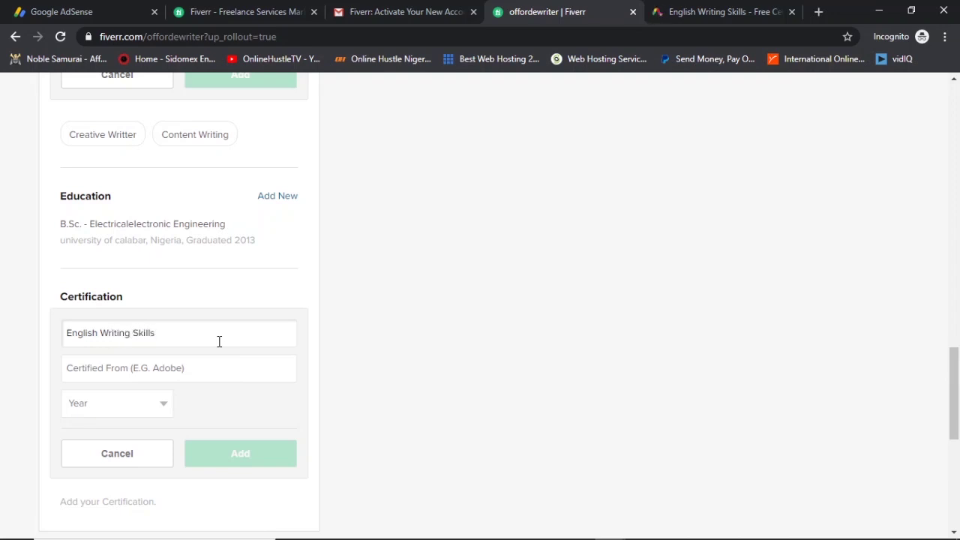
click(213, 365)
text(Alison)
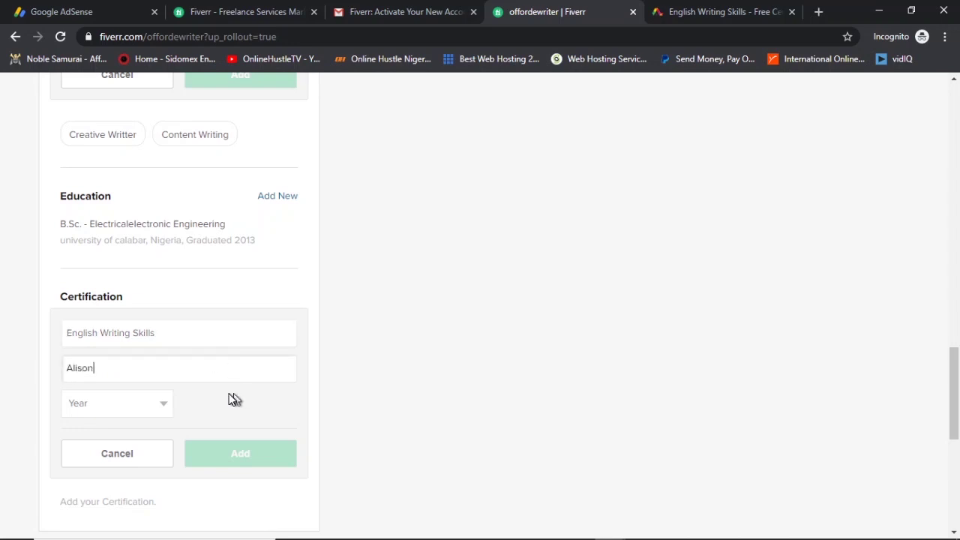
click(170, 403)
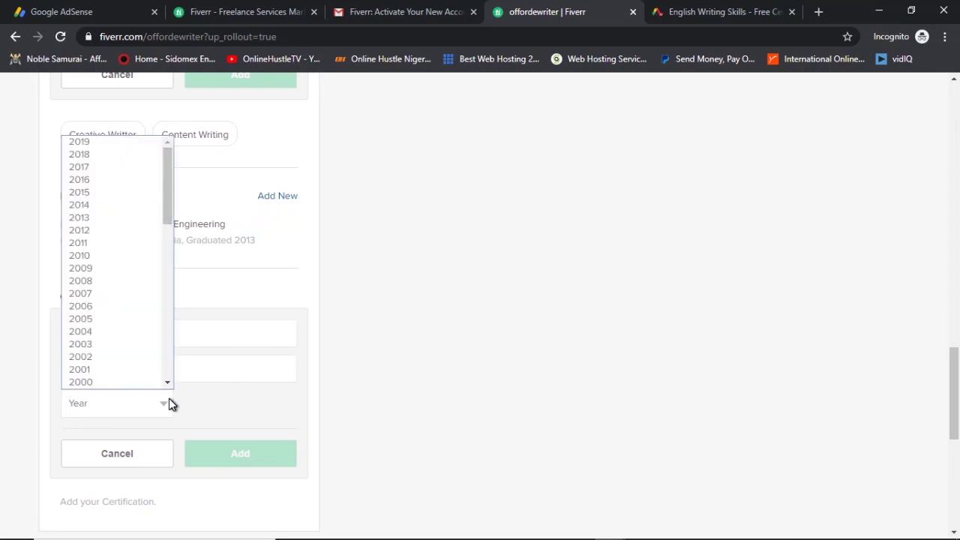
click(107, 195)
click(230, 456)
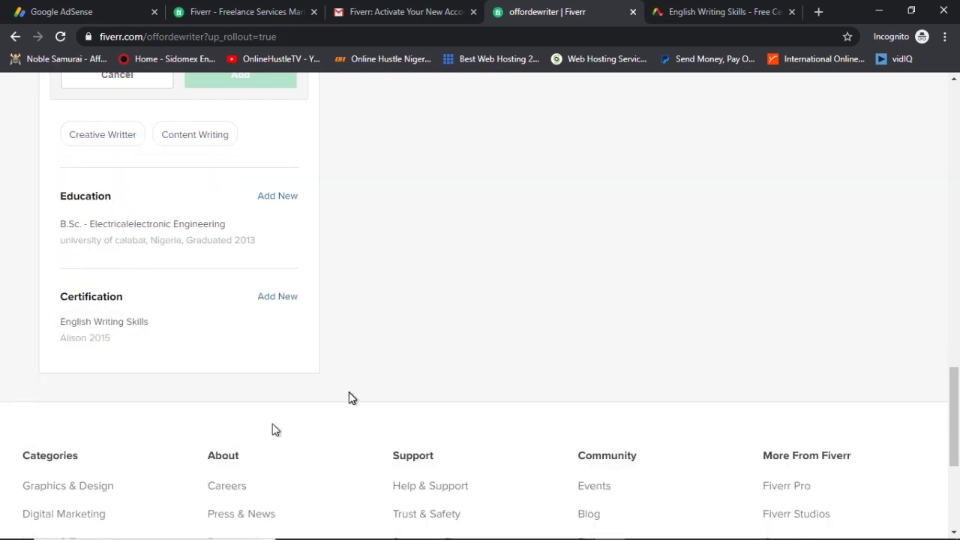
click(280, 157)
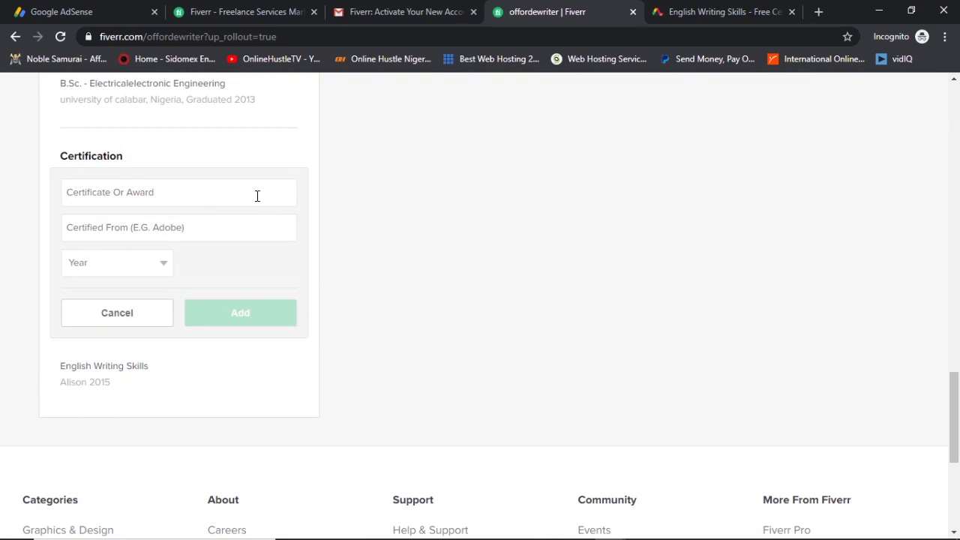
Preview the profile in public mode and look over its description, languages, skills and education.
scroll(356, 284, up, 15)
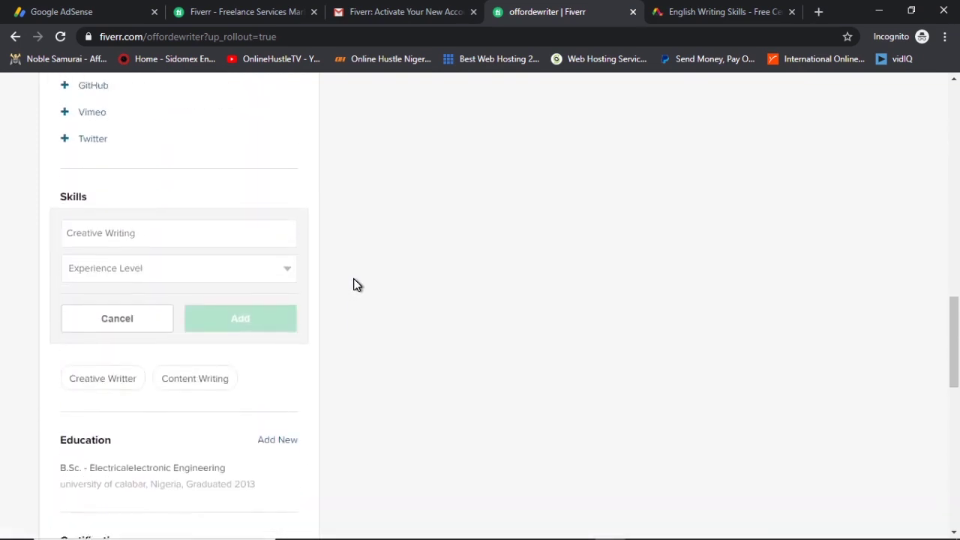
scroll(354, 300, down, 5)
scroll(354, 300, up, 5)
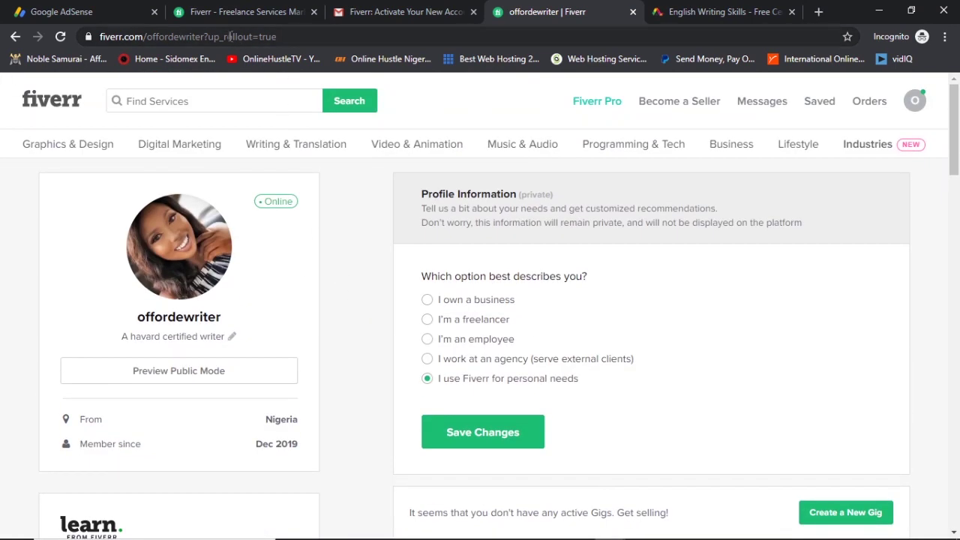
click(186, 372)
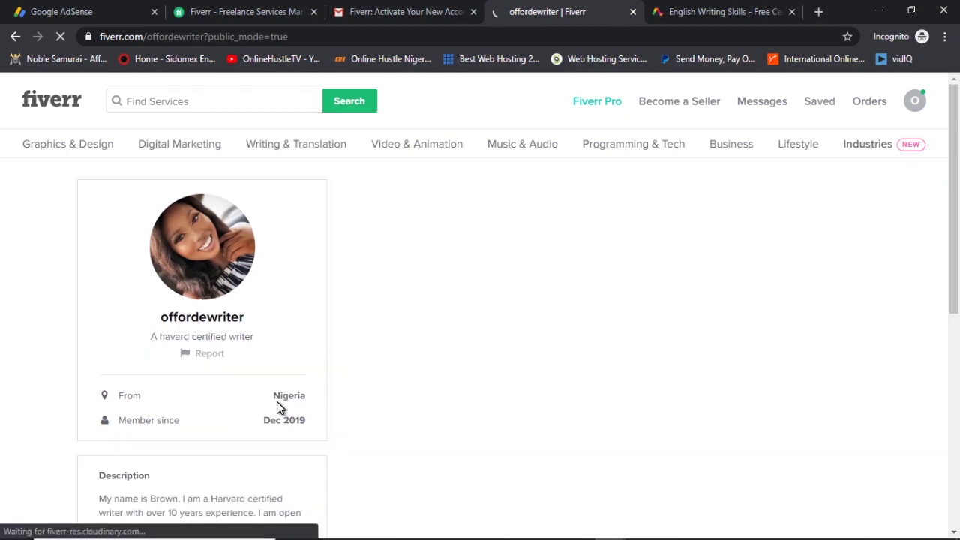
scroll(407, 305, down, 7)
scroll(407, 306, down, 4)
scroll(407, 306, up, 11)
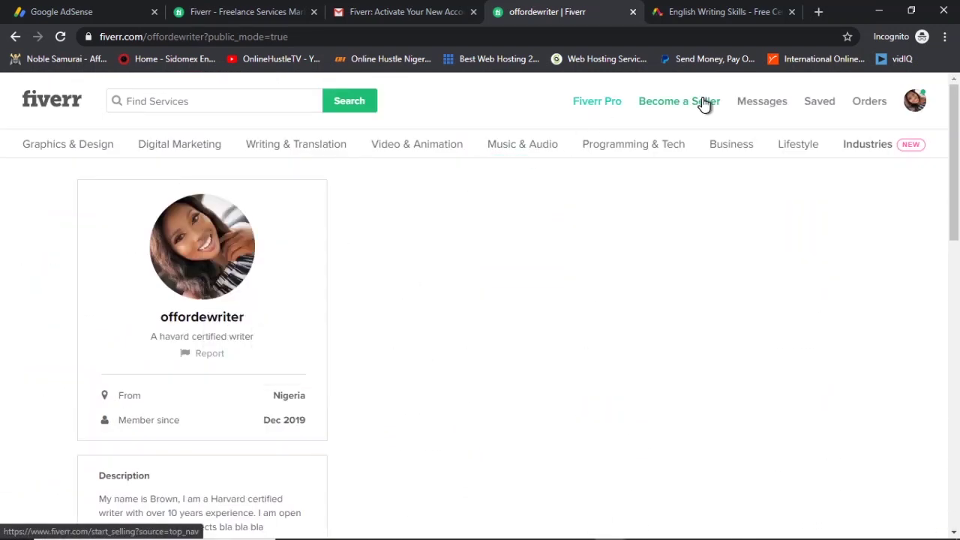
Open the WordPress services listing from the Programming & Tech category menu.
mouse_move(279, 156)
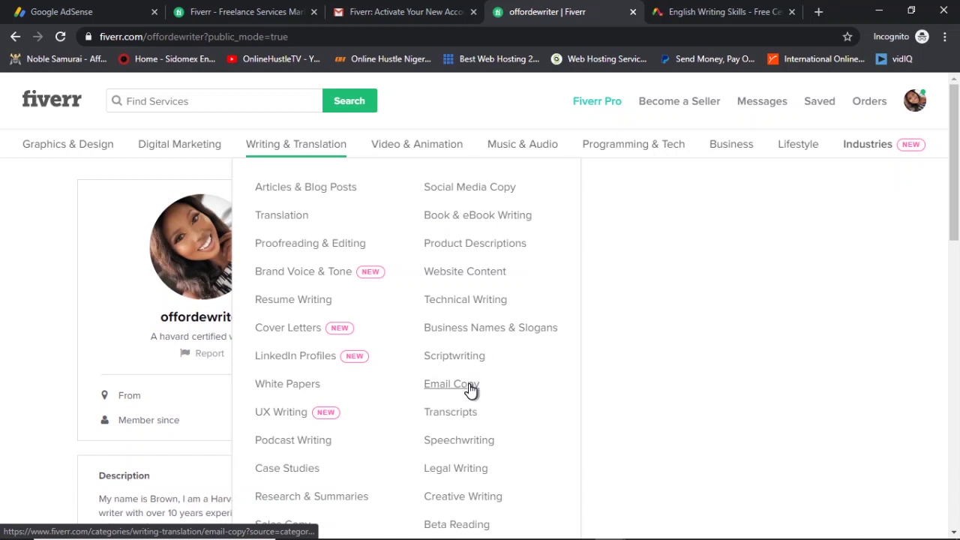
mouse_move(607, 146)
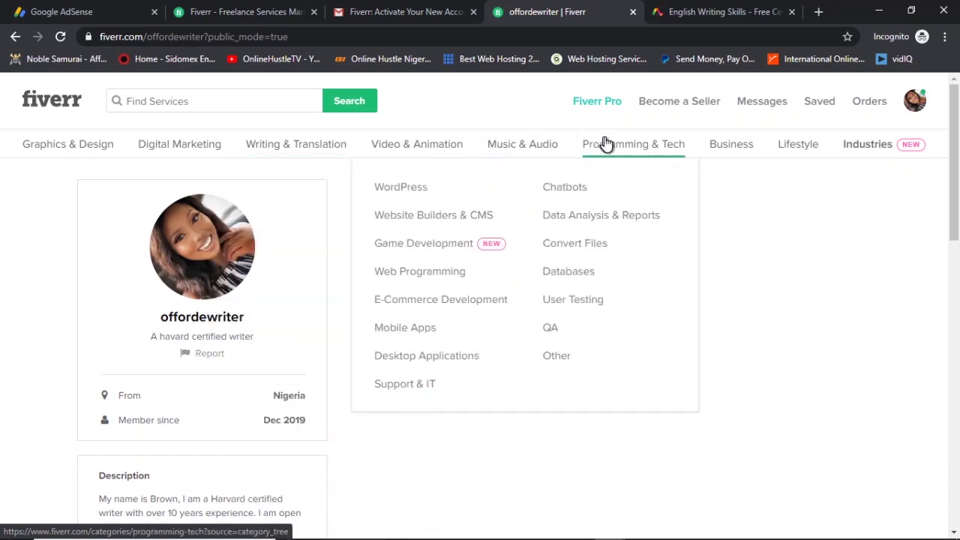
click(412, 194)
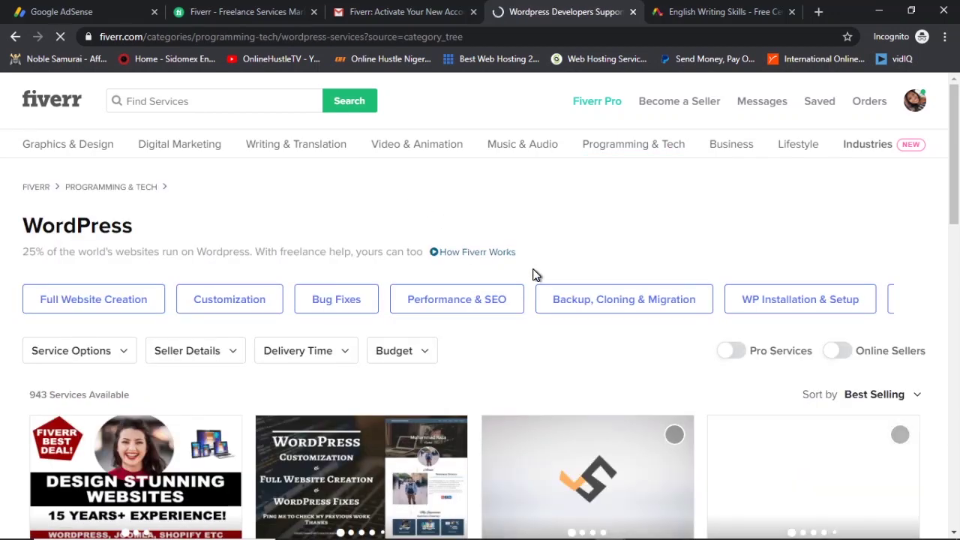
scroll(534, 275, down, 3)
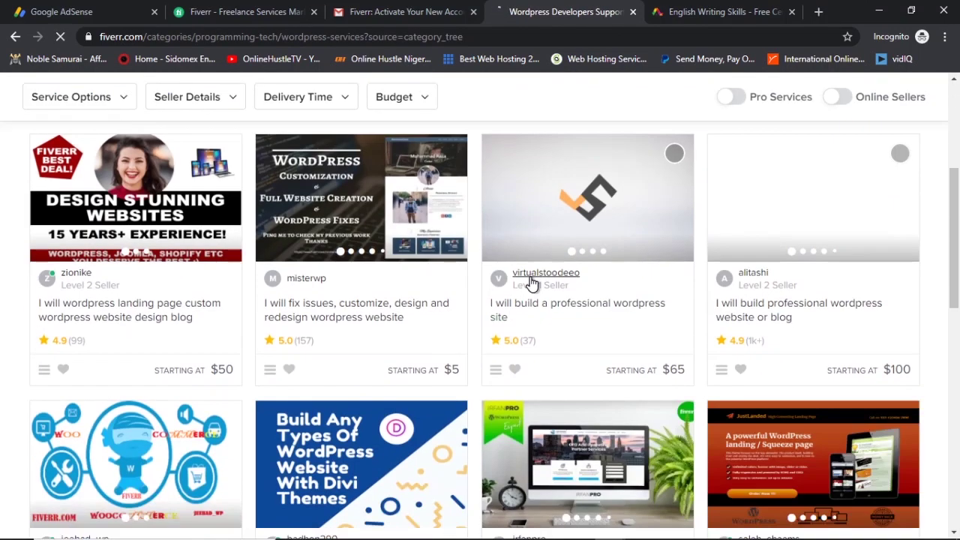
Open the first WordPress website-design gig and enter placeholder text as the requested service in its contact form.
click(124, 186)
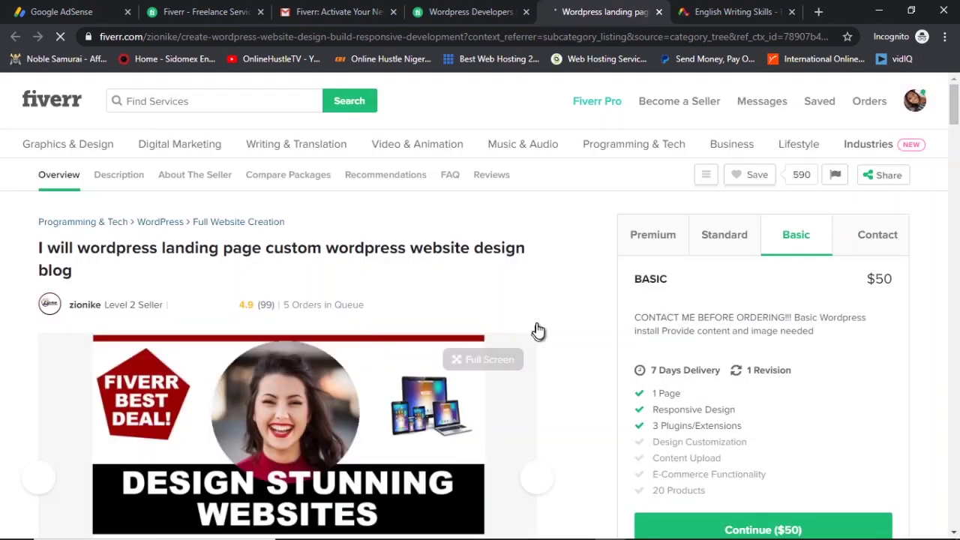
scroll(555, 322, down, 3)
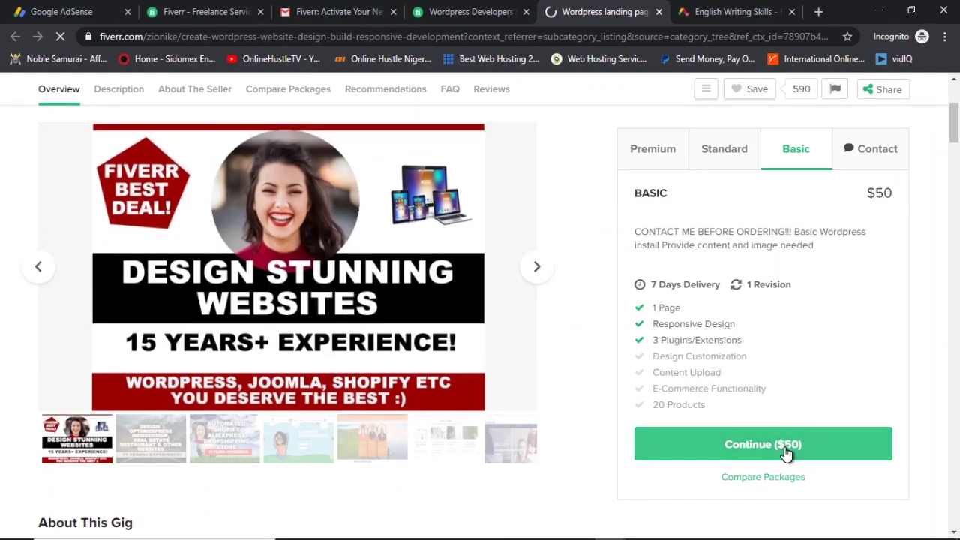
click(874, 157)
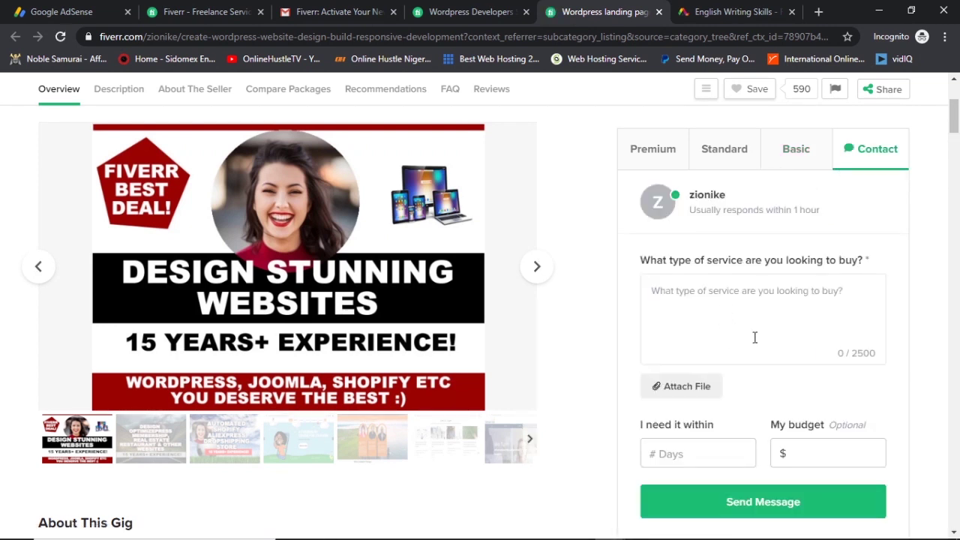
click(742, 310)
text(knrkrtbriibrinbrtj bbrtkrrt)
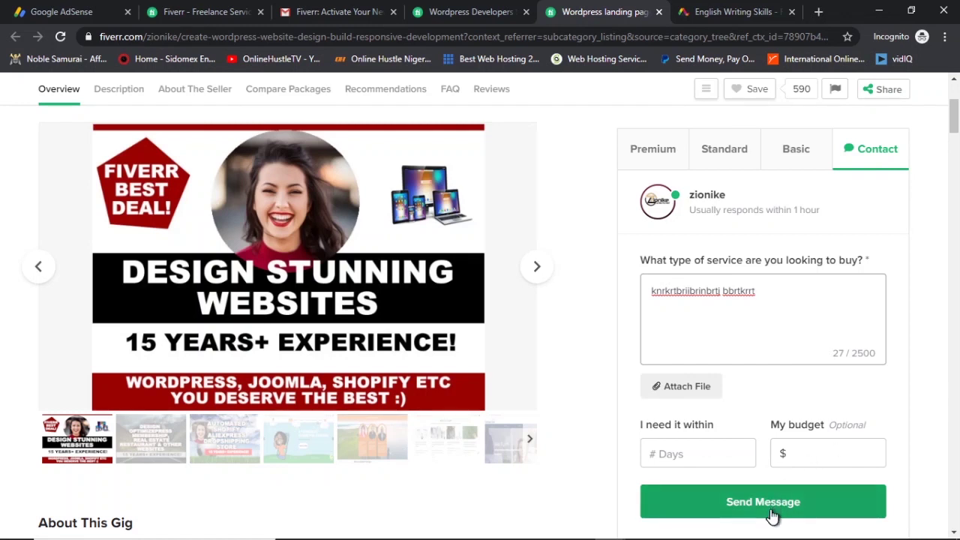
click(609, 352)
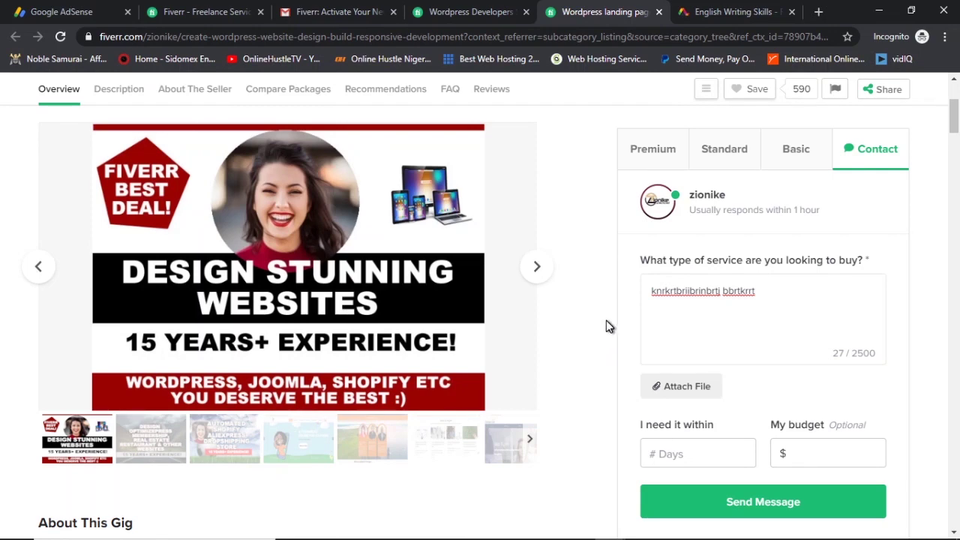
scroll(606, 321, up, 3)
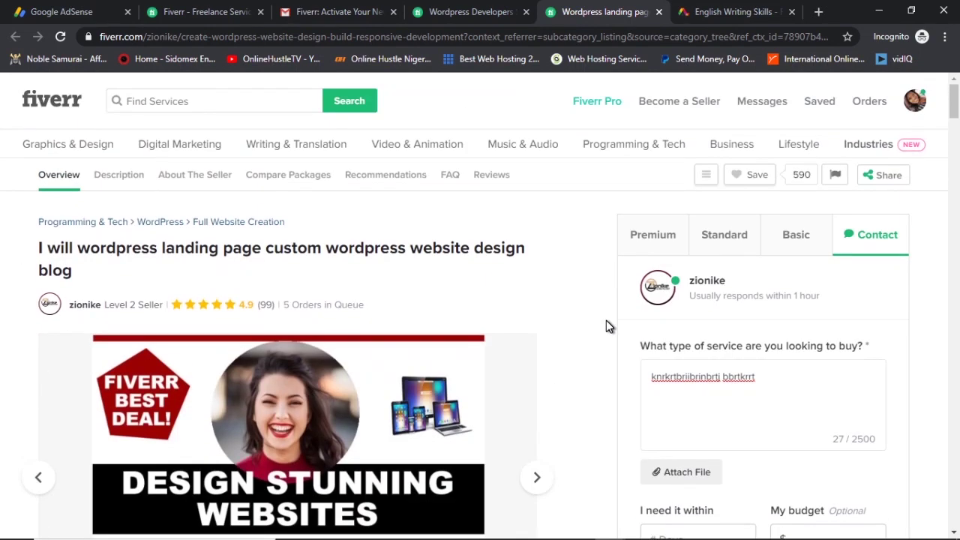
Open the Start Selling page and scroll to its seller stats and freelance community section.
click(693, 103)
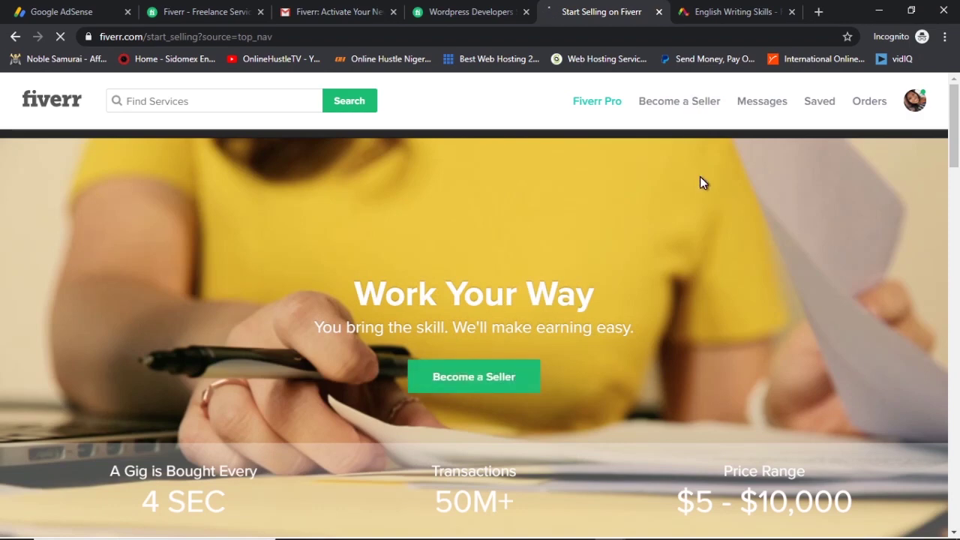
scroll(645, 232, down, 2)
scroll(515, 285, down, 2)
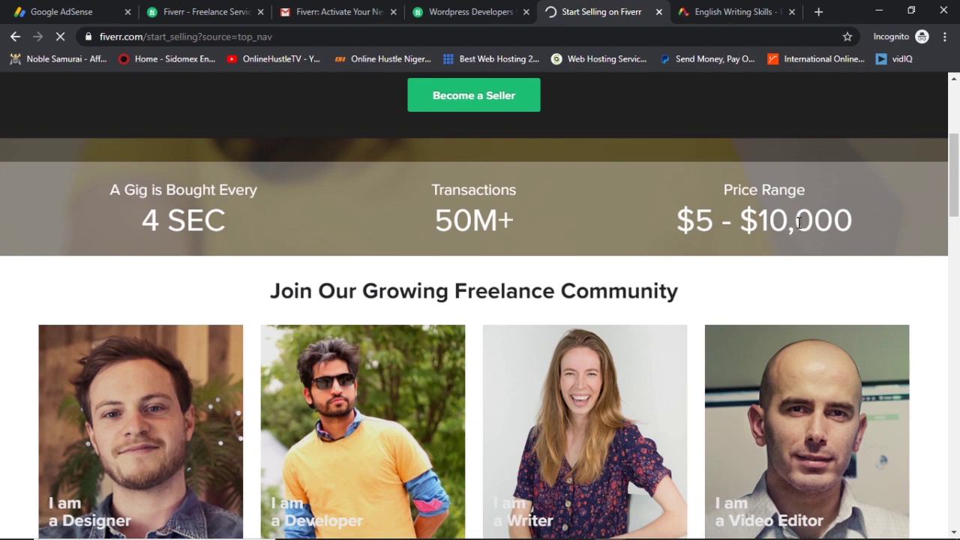
click(731, 11)
Load the OnlineHustleTV YouTube channel's videos page via youtube.com/onlinehustletv and its bookmark.
text(youtube.com)
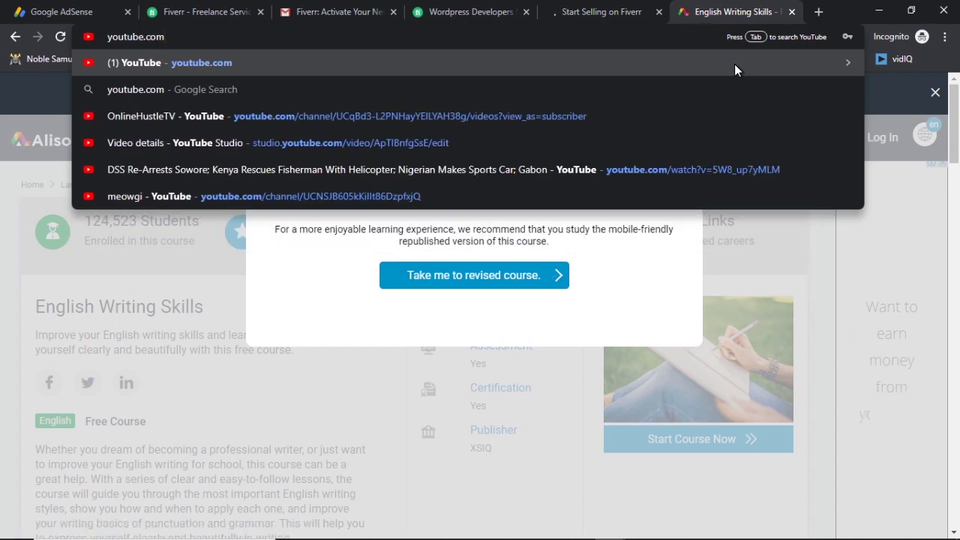
text(/onlinehu)
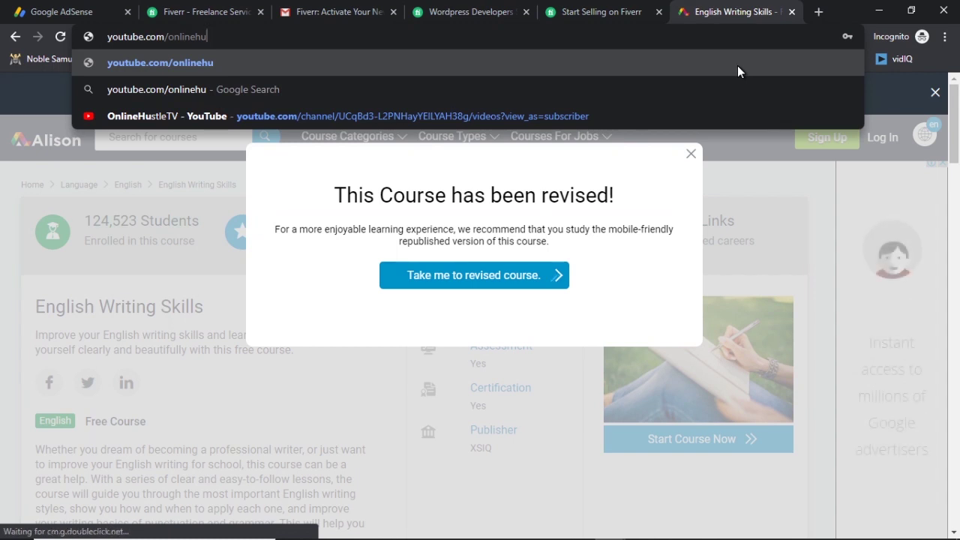
text(stletv)
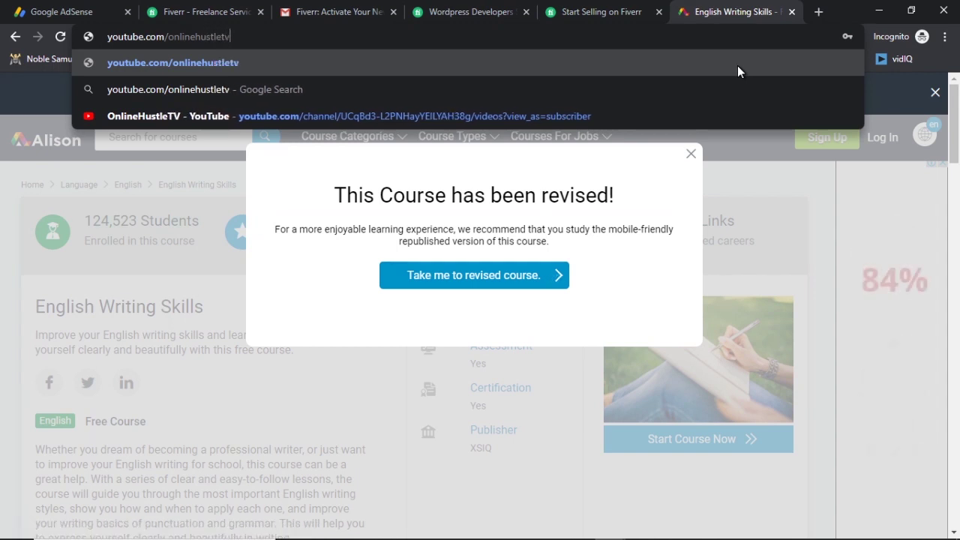
key(Return)
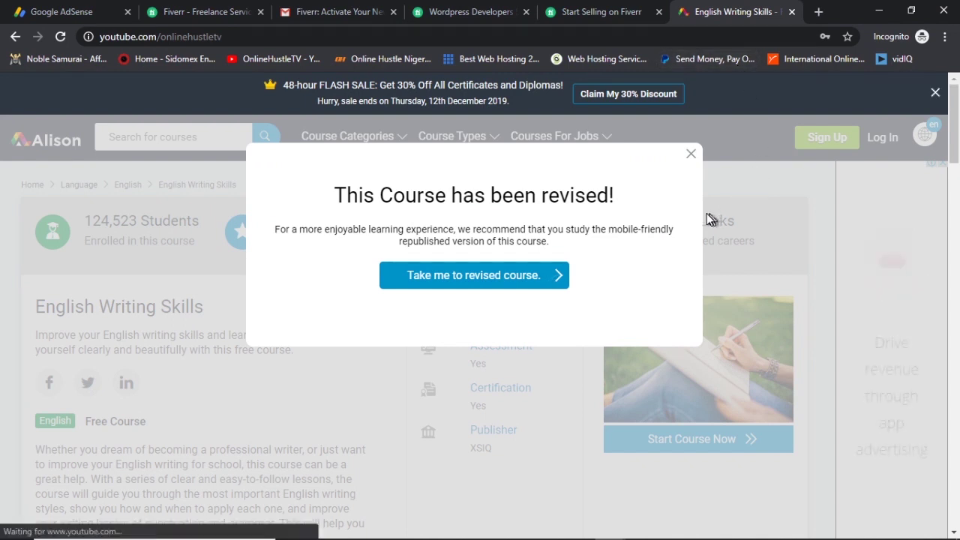
click(318, 38)
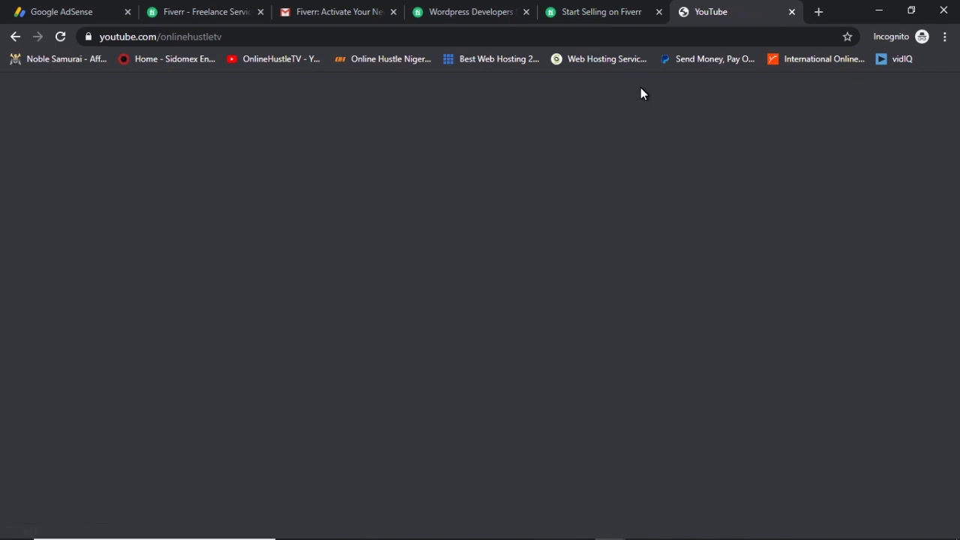
click(266, 36)
click(266, 60)
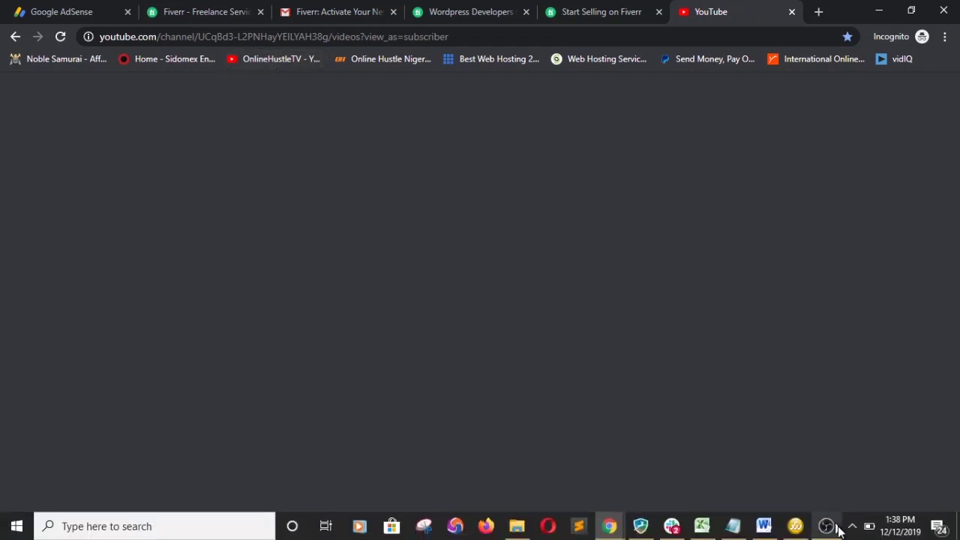
Close the notification-area icons and return to the Start Selling on Fiverr tab.
click(851, 529)
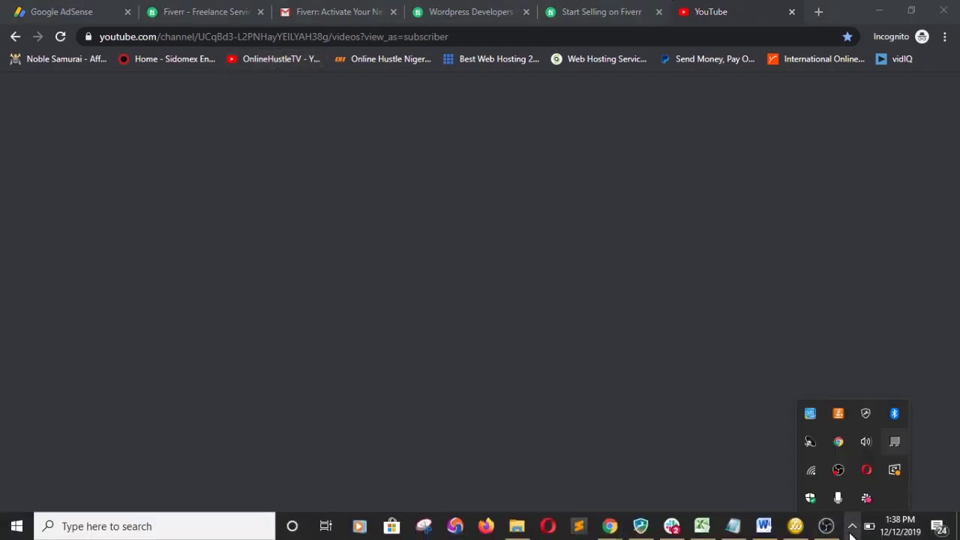
click(578, 323)
click(149, 42)
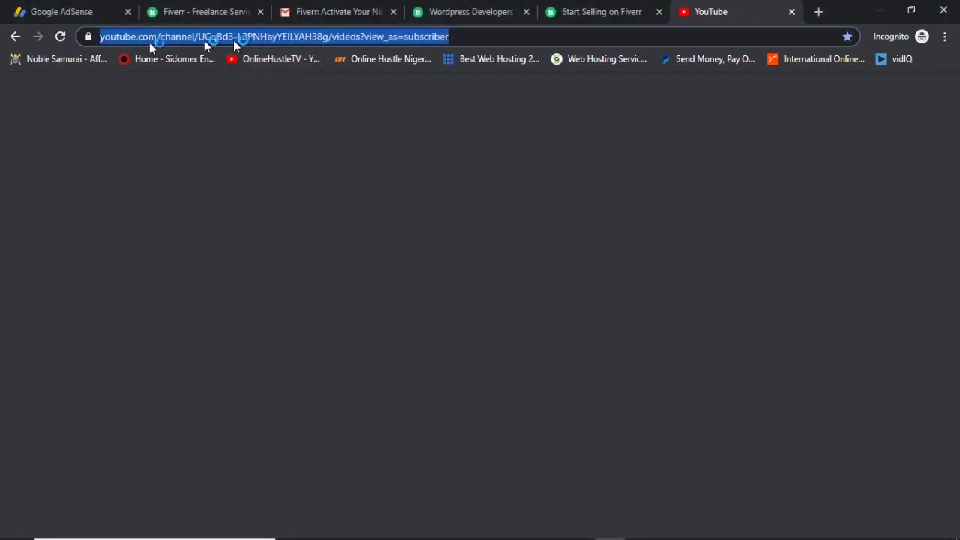
click(59, 40)
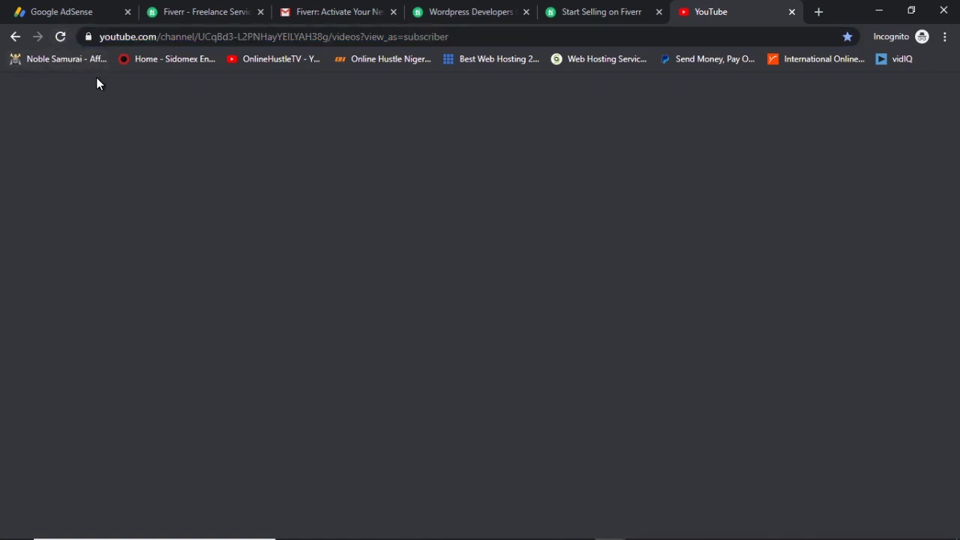
click(616, 10)
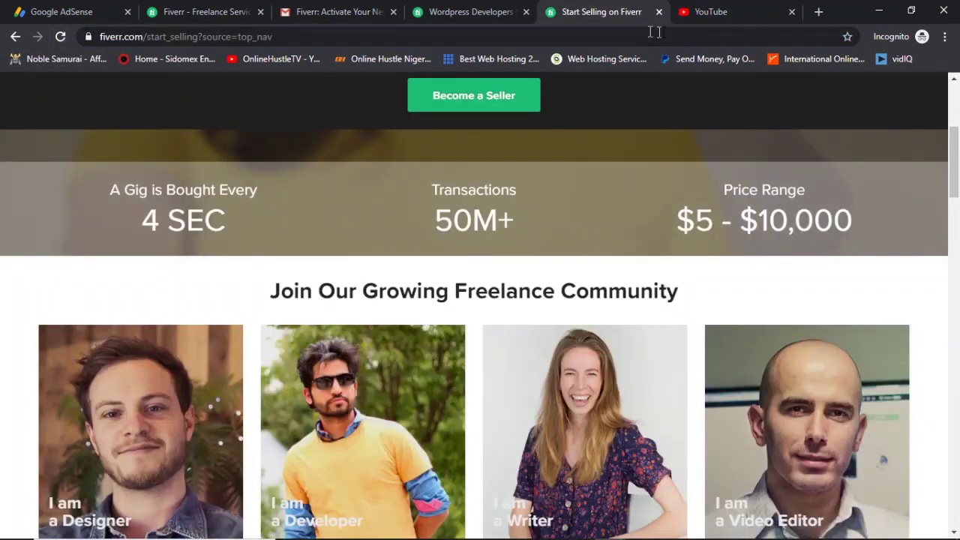
Start the seller sign-up with Become a Seller, then go back to the OnlineHustleTV YouTube tab.
click(437, 98)
click(708, 13)
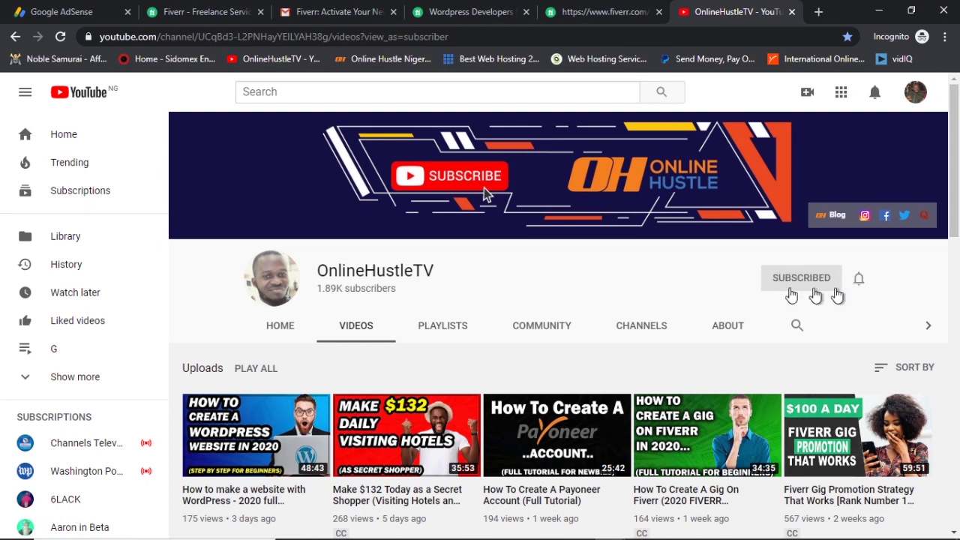
scroll(670, 343, down, 2)
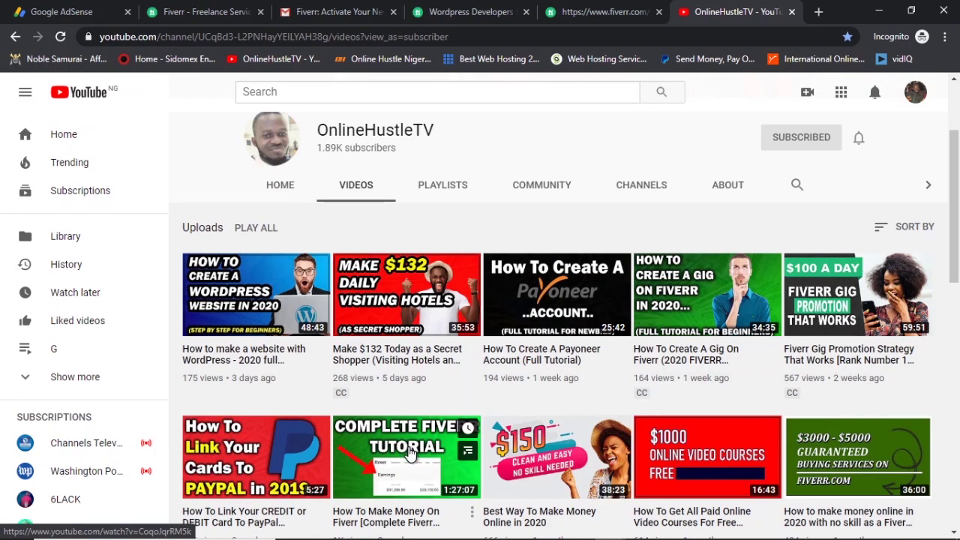
scroll(587, 433, down, 7)
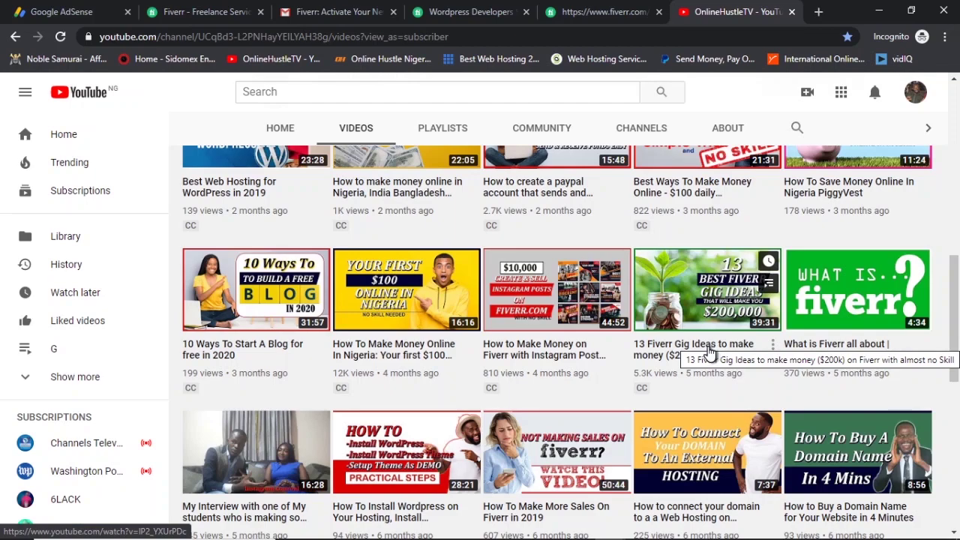
scroll(710, 353, up, 1)
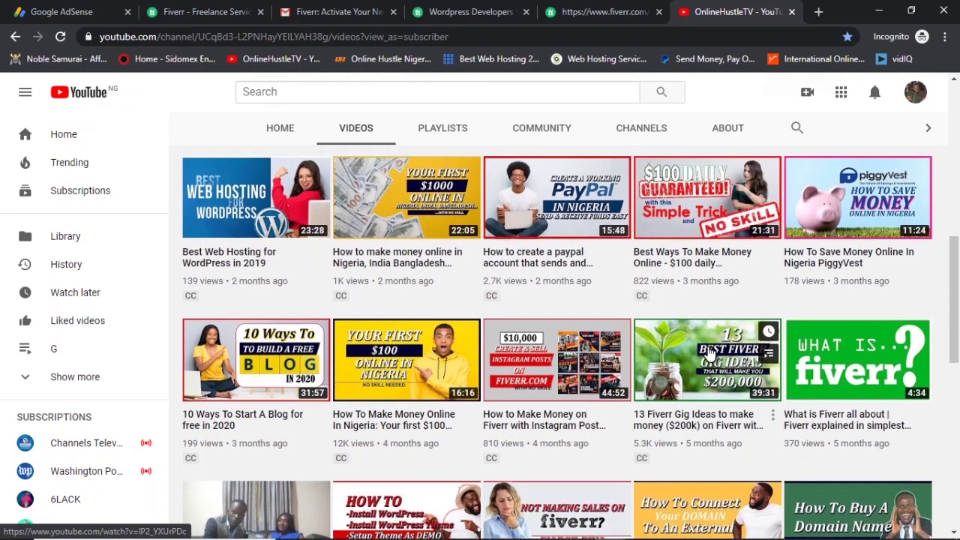
scroll(710, 353, up, 6)
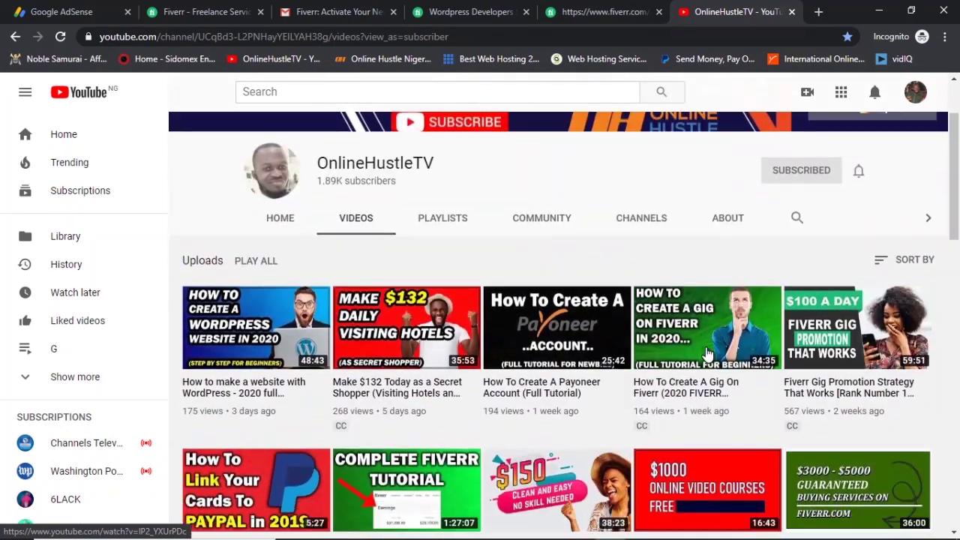
scroll(707, 352, down, 2)
mouse_move(707, 353)
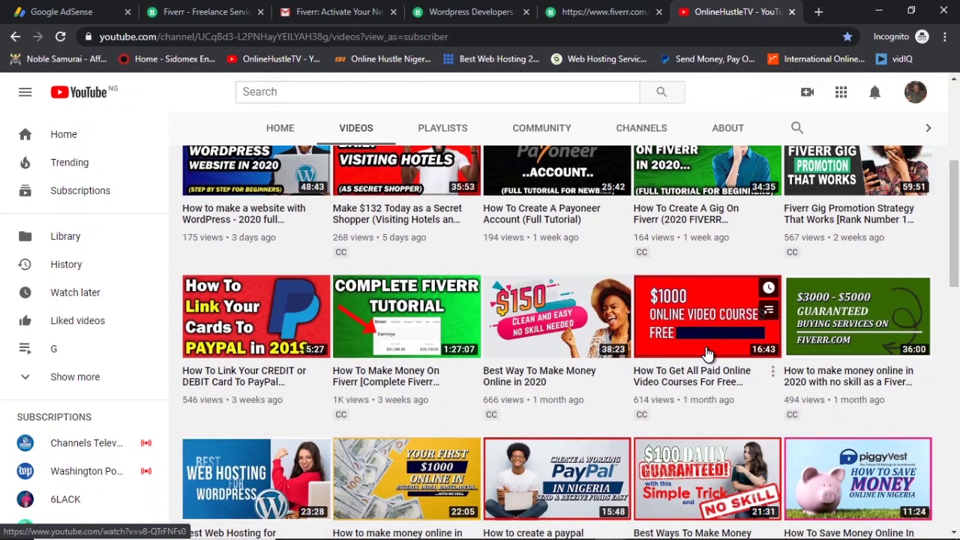